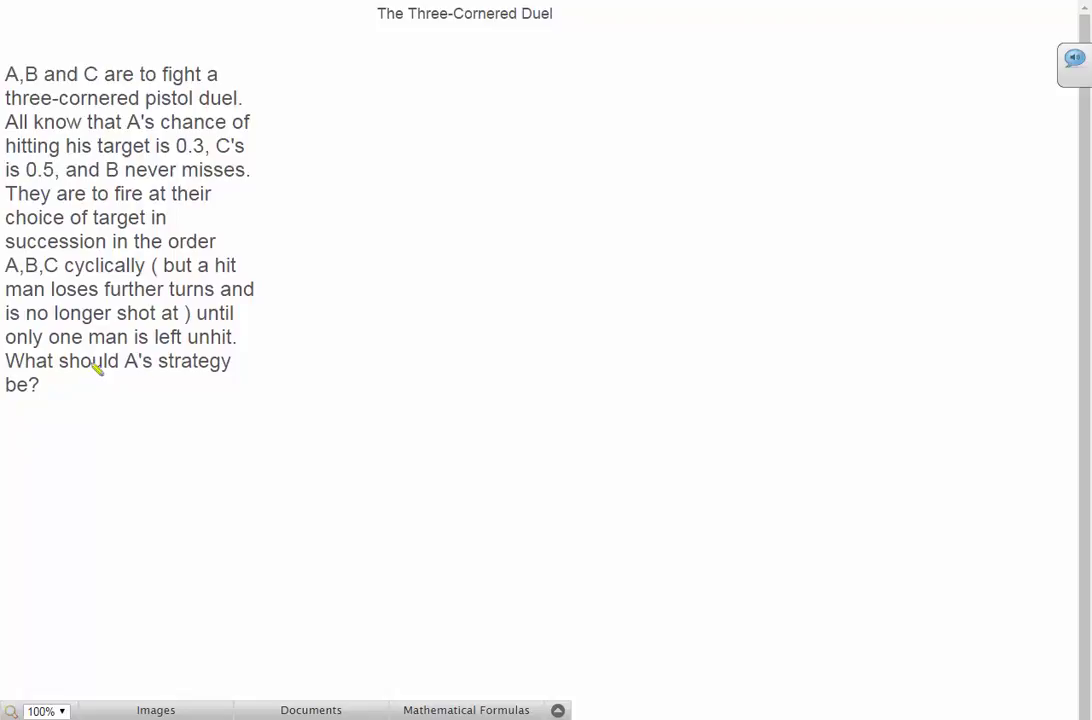
Handwrite the note "Skip = allowed." below the problem
mouse_move(10, 421)
mouse_down()
mouse_move(17, 461)
mouse_move(8, 458)
mouse_up()
drag(10, 421, 28, 421)
mouse_move(46, 421)
mouse_down()
mouse_move(48, 463)
mouse_move(92, 462)
mouse_up()
click(91, 423)
mouse_move(107, 415)
mouse_down()
mouse_move(132, 490)
mouse_move(140, 447)
mouse_up()
drag(148, 452, 166, 458)
mouse_move(202, 447)
mouse_down()
mouse_move(268, 457)
mouse_move(317, 444)
mouse_move(360, 434)
mouse_up()
click(361, 447)
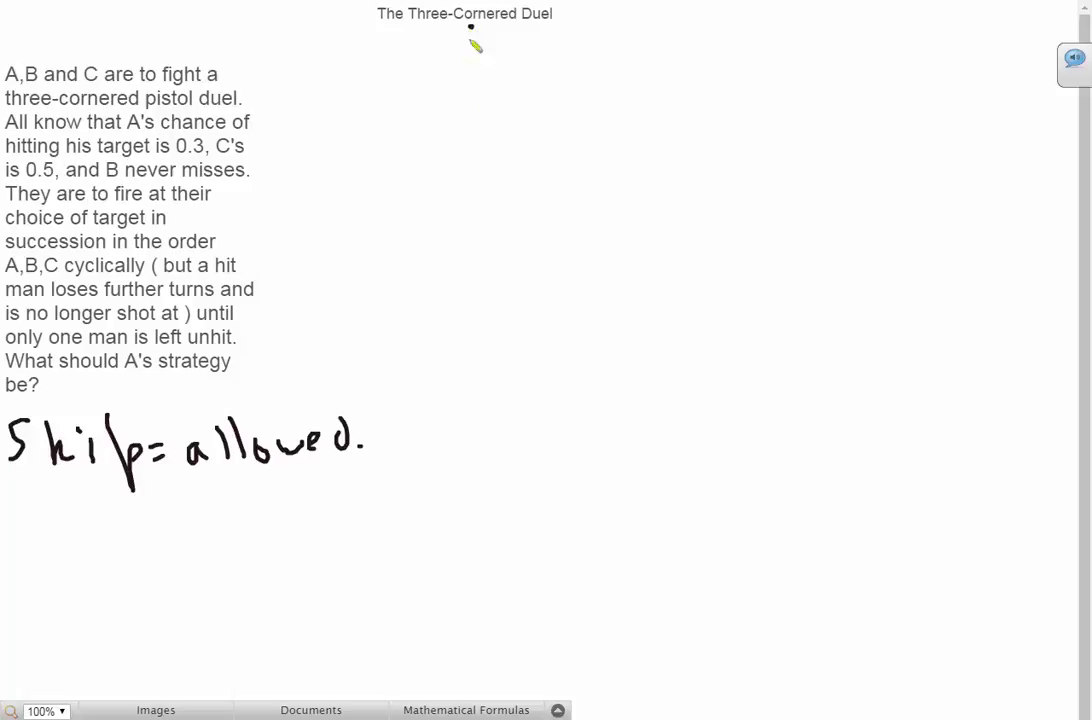
Write the labels A, B and C spaced across the top of the board
mouse_move(470, 27)
mouse_down()
mouse_move(465, 67)
mouse_move(490, 85)
mouse_up()
drag(632, 28, 638, 68)
drag(804, 25, 807, 51)
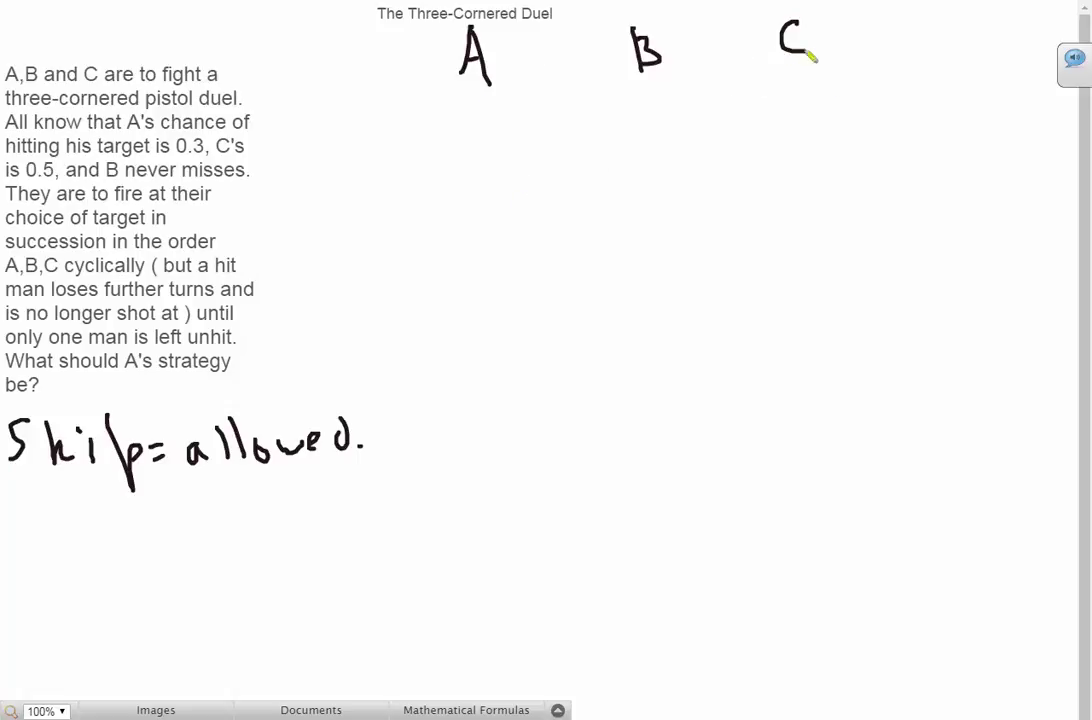
Scribble out the messy C, erase its strokes, and redraw C to the right of B
mouse_move(802, 22)
mouse_down()
mouse_move(754, 72)
mouse_move(772, 52)
mouse_move(830, 41)
mouse_up()
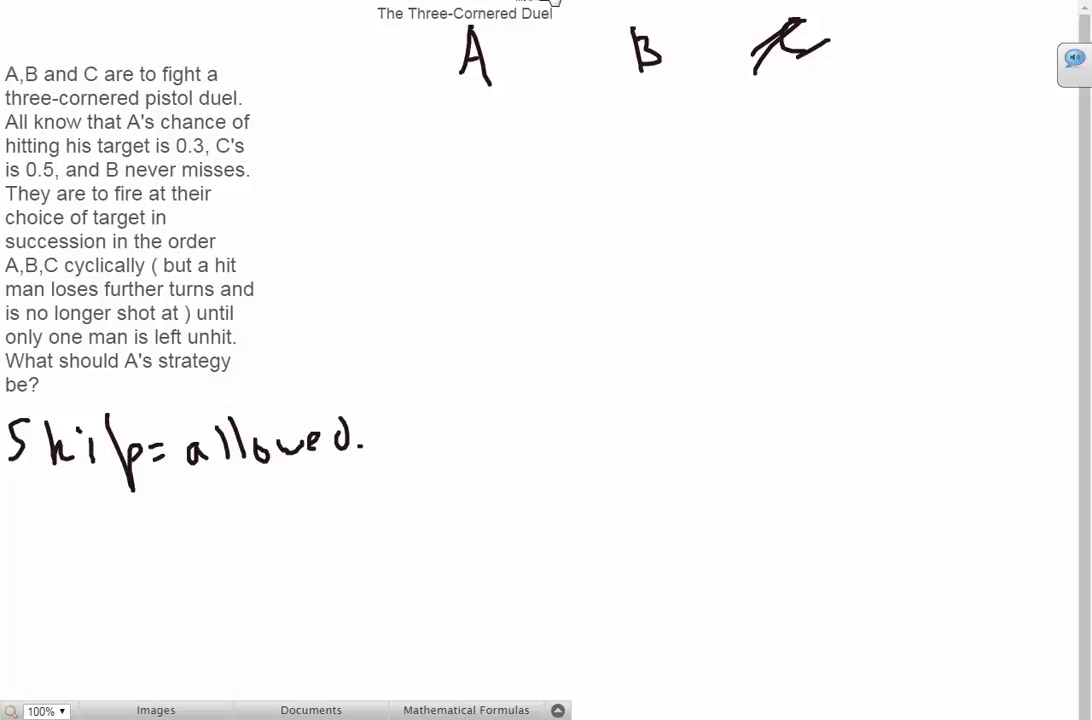
click(540, 3)
mouse_move(760, 65)
mouse_down()
mouse_move(815, 30)
mouse_move(780, 52)
mouse_up()
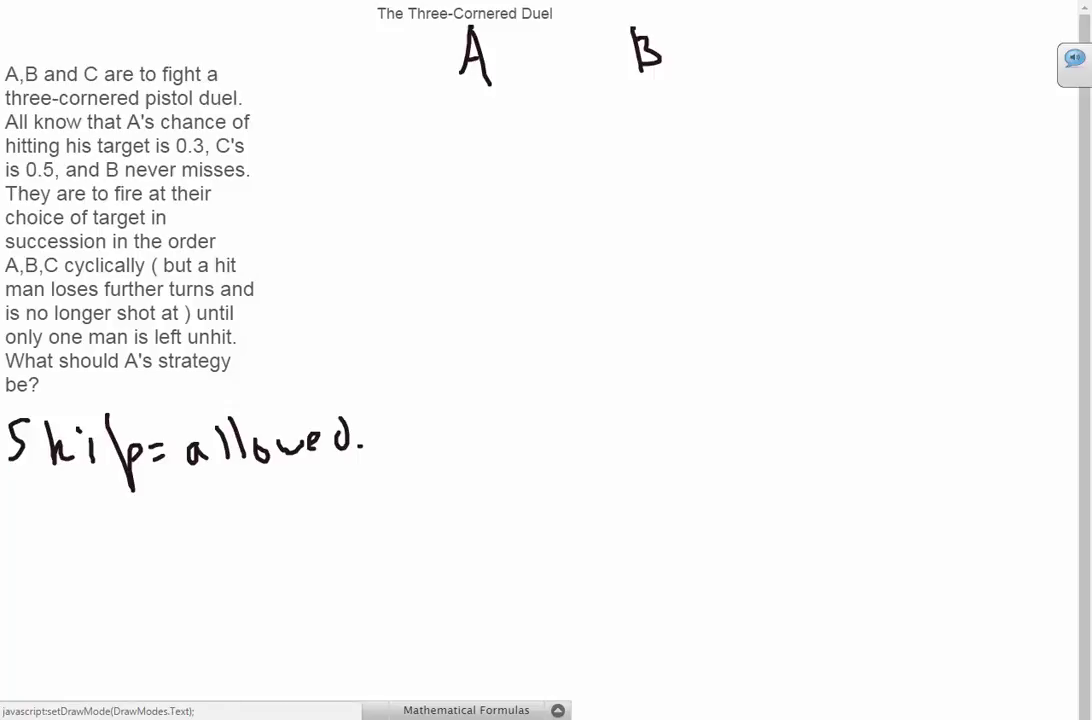
drag(810, 30, 811, 59)
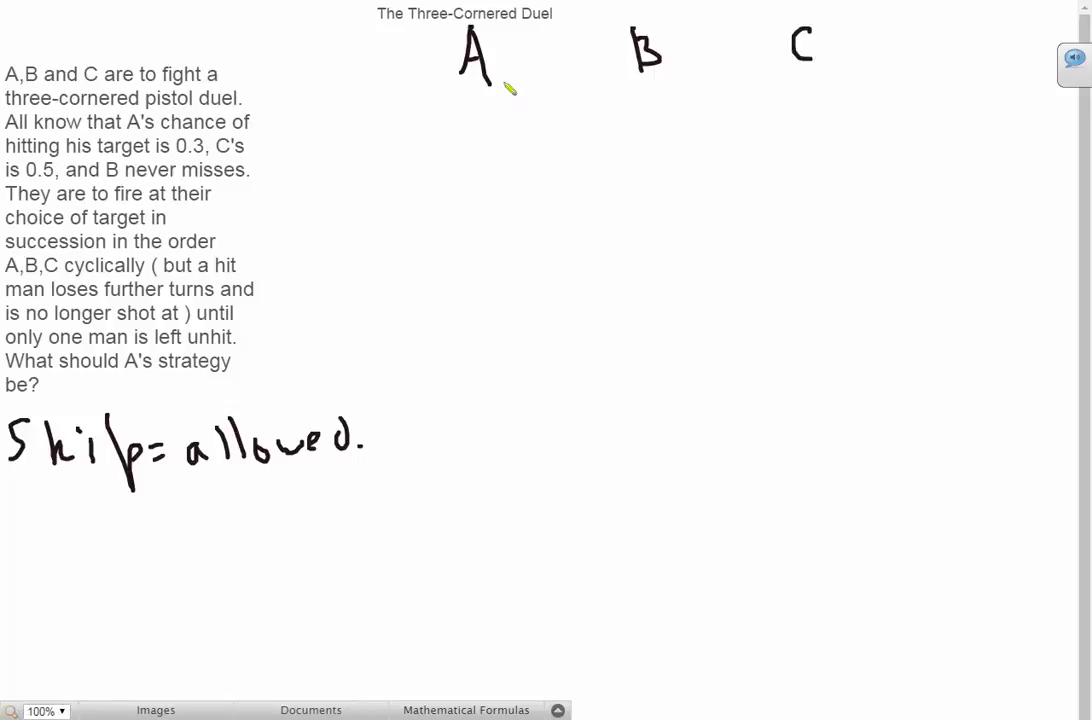
Draw an arrow down from A and label the left branch "B lives"
mouse_move(495, 47)
mouse_down()
mouse_move(598, 43)
mouse_move(584, 38)
mouse_move(599, 69)
mouse_move(528, 211)
mouse_move(526, 184)
mouse_move(540, 225)
mouse_up()
drag(444, 244, 448, 312)
mouse_move(545, 247)
mouse_down()
mouse_move(577, 286)
mouse_move(579, 262)
mouse_move(590, 277)
mouse_move(613, 268)
mouse_move(649, 283)
mouse_up()
Draw a curved arrow from B down-right and write "B dies" under it
mouse_move(670, 70)
mouse_down()
mouse_move(763, 186)
mouse_move(795, 204)
mouse_up()
drag(756, 182, 816, 165)
drag(794, 212, 794, 258)
drag(794, 213, 796, 258)
drag(916, 228, 906, 246)
drag(902, 186, 918, 244)
mouse_move(947, 220)
mouse_down()
mouse_move(947, 233)
mouse_move(985, 216)
mouse_move(990, 227)
mouse_up()
click(937, 184)
drag(1016, 205, 1007, 221)
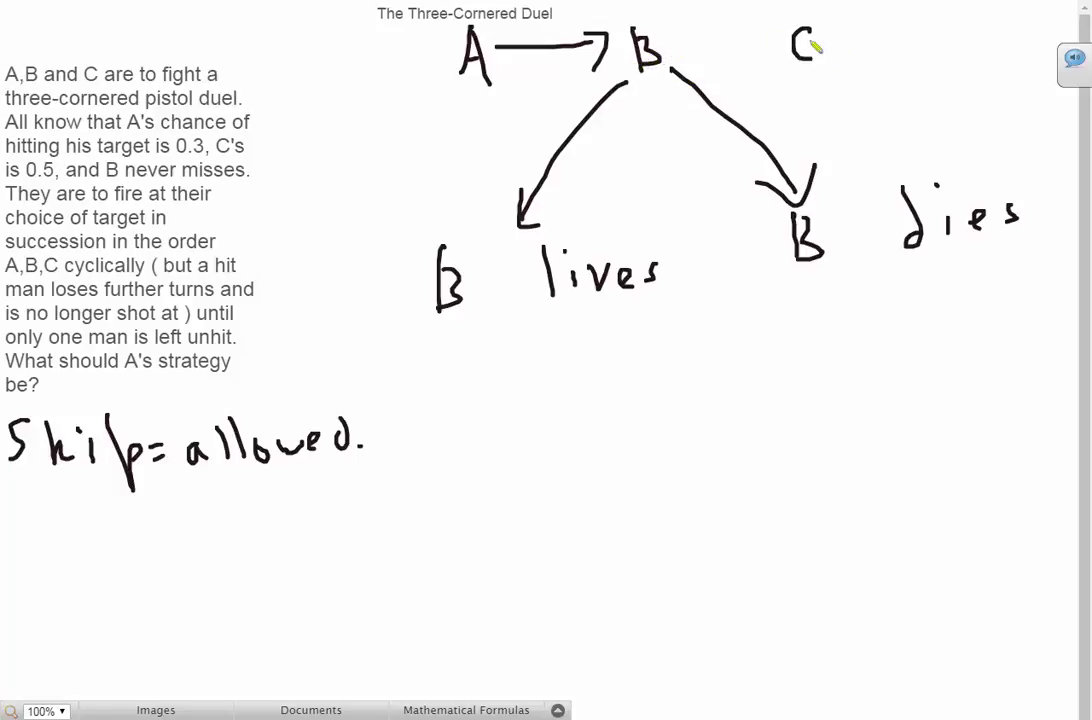
Scribble over the C label and write 0.3 under "B lives"
mouse_move(815, 28)
mouse_down()
mouse_move(785, 50)
mouse_move(818, 67)
mouse_move(798, 67)
mouse_up()
drag(497, 362, 500, 361)
click(541, 391)
drag(566, 364, 573, 396)
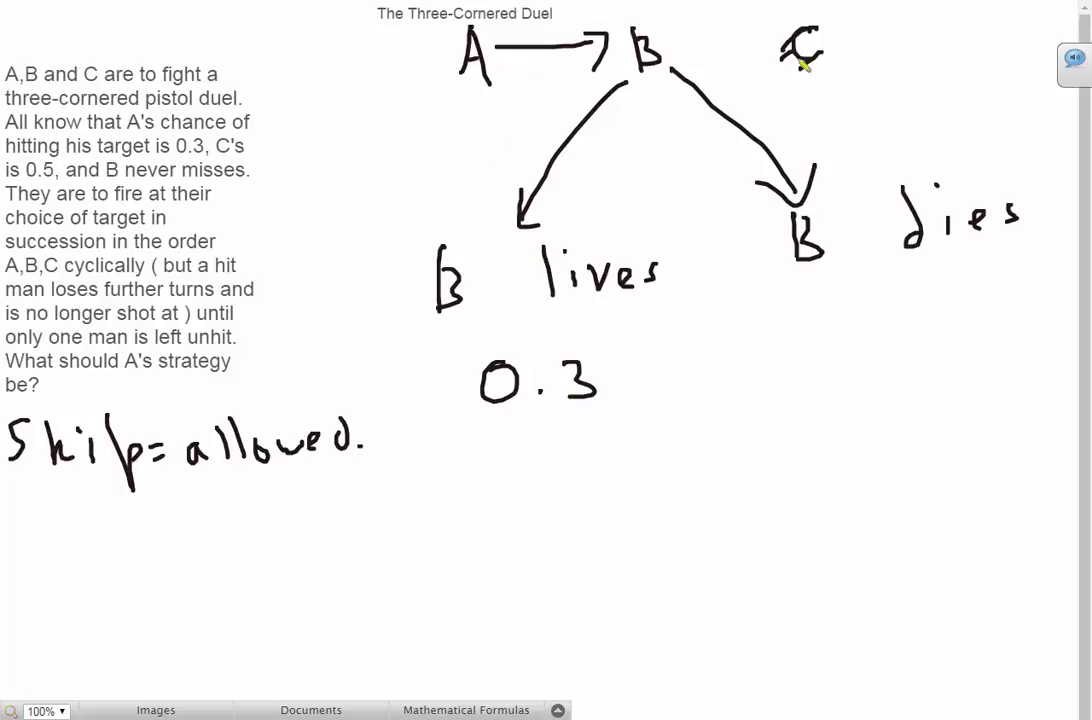
Cancel the clear-board prompt and start writing "C has" below the skip note
click(565, 3)
click(614, 18)
drag(39, 528, 40, 562)
mouse_move(88, 507)
mouse_down()
mouse_move(128, 554)
mouse_move(158, 547)
mouse_move(190, 556)
mouse_up()
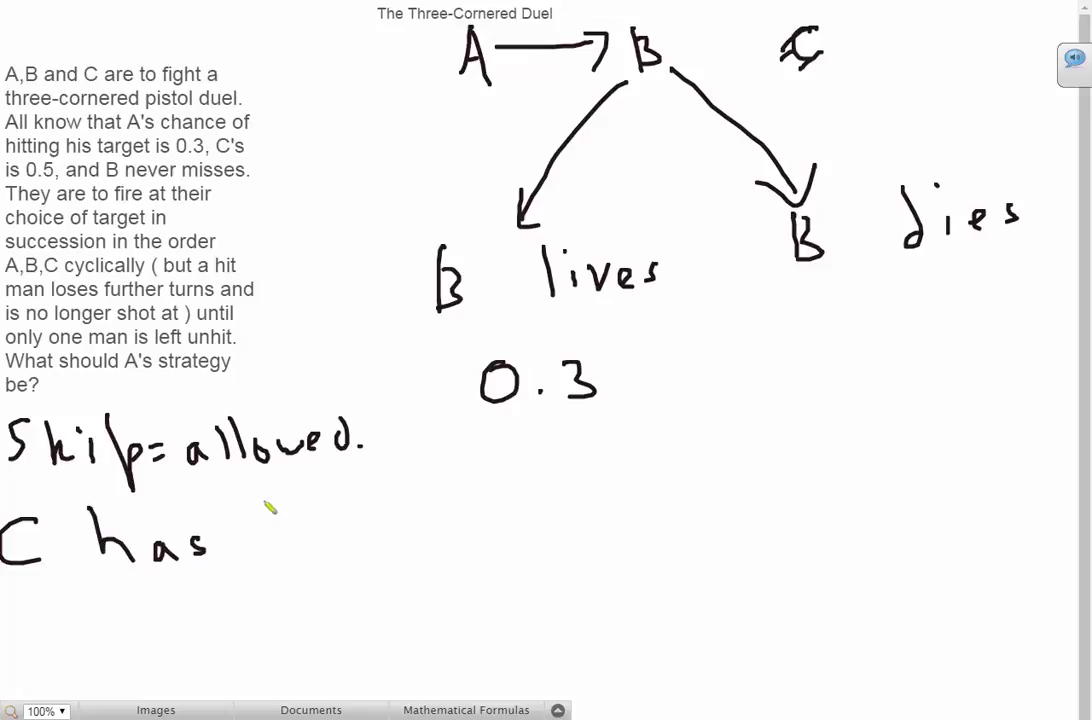
drag(268, 497, 269, 555)
mouse_move(249, 526)
mouse_down()
mouse_move(288, 522)
mouse_move(332, 553)
mouse_move(352, 545)
mouse_up()
Finish the sentence with "the first turn."
drag(440, 478, 430, 577)
click(447, 478)
mouse_move(456, 508)
mouse_down()
mouse_move(457, 528)
mouse_move(490, 520)
mouse_up()
drag(521, 478, 522, 520)
mouse_move(508, 497)
mouse_down()
mouse_move(529, 528)
mouse_move(534, 493)
mouse_up()
mouse_move(597, 460)
mouse_down()
mouse_move(600, 515)
mouse_move(617, 486)
mouse_up()
drag(633, 494, 729, 507)
click(725, 499)
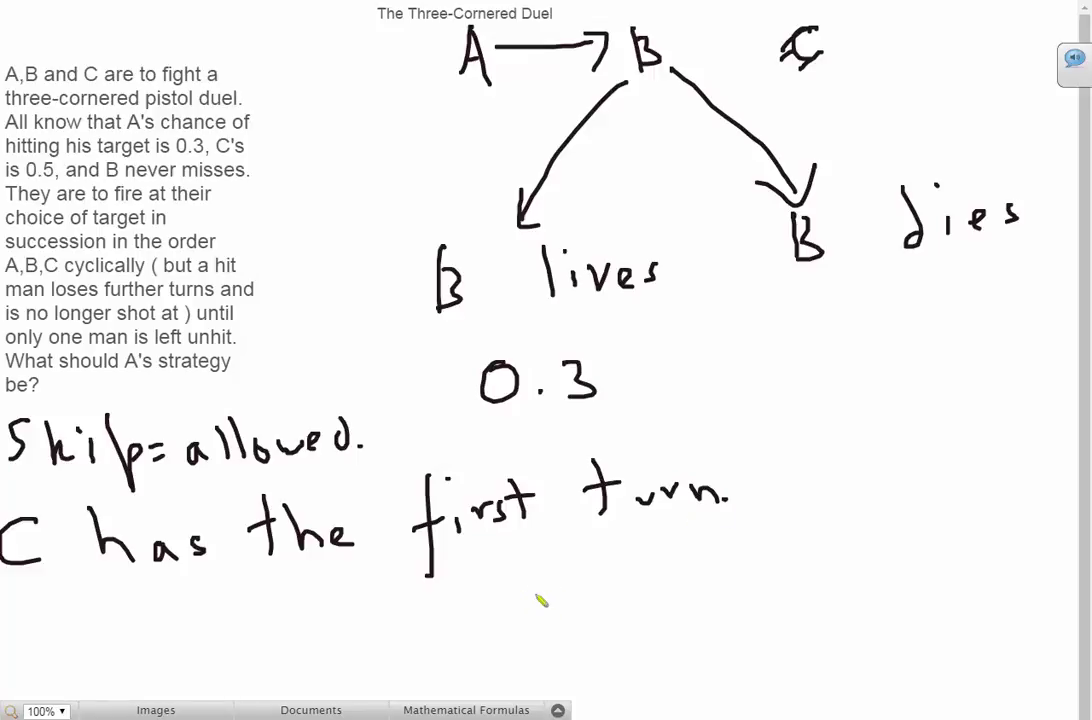
Write 0.5 below "first" and the turn sequence 1, 2, 3, 4, 5 …
mouse_move(536, 587)
mouse_down()
mouse_move(578, 602)
mouse_move(607, 567)
mouse_move(595, 580)
mouse_move(600, 598)
mouse_up()
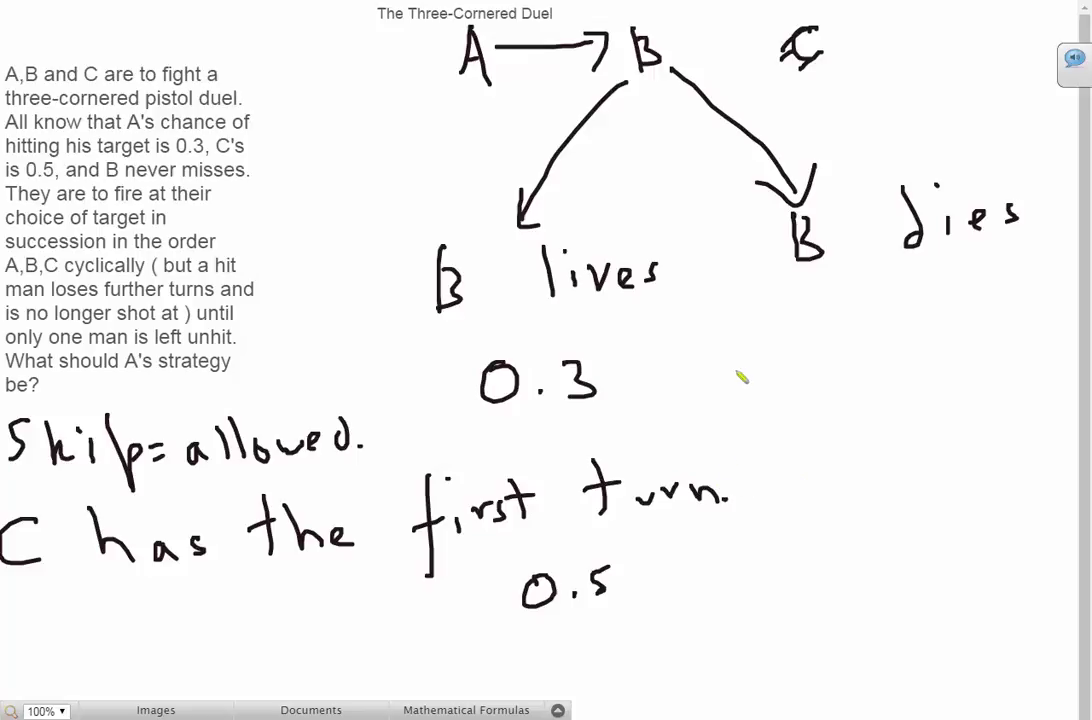
mouse_move(731, 331)
mouse_down()
mouse_move(741, 366)
mouse_move(796, 346)
mouse_up()
mouse_move(806, 351)
mouse_down()
mouse_move(801, 365)
mouse_move(818, 345)
mouse_up()
drag(858, 345, 846, 367)
drag(878, 315, 896, 358)
mouse_move(937, 305)
mouse_down()
mouse_move(943, 318)
mouse_move(953, 299)
mouse_up()
click(979, 314)
click(995, 314)
click(1011, 314)
mouse_move(1030, 312)
mouse_down()
mouse_move(1060, 312)
mouse_move(1054, 289)
mouse_up()
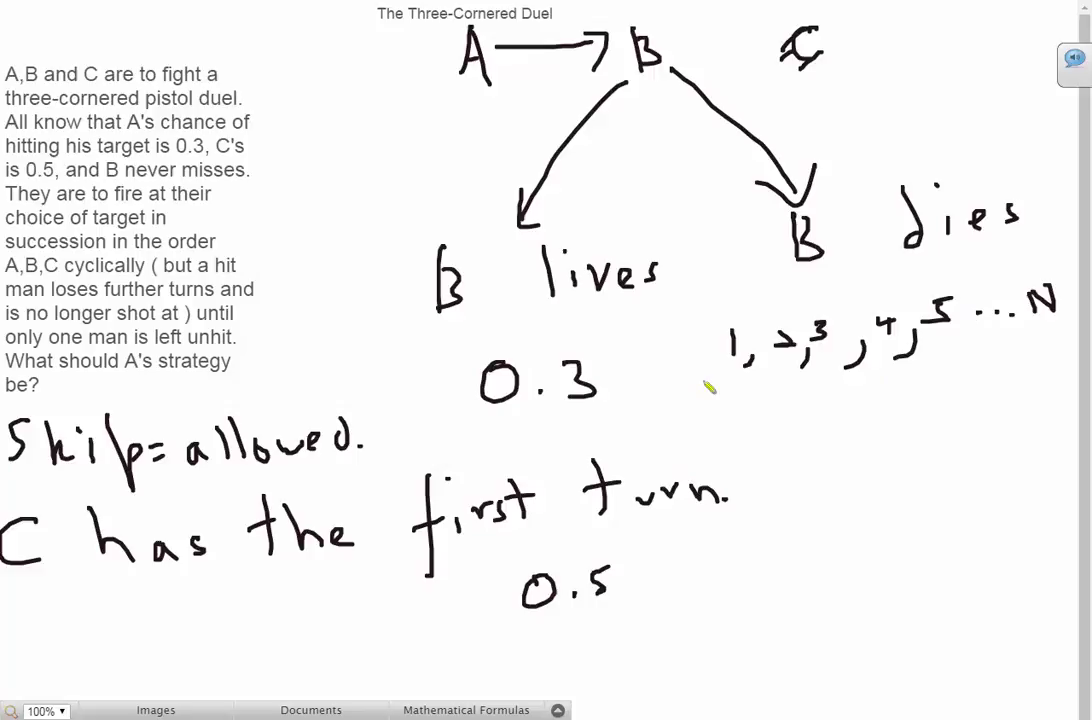
Add N with an arrow below the sequence, then clear the whiteboard
mouse_move(843, 410)
mouse_down()
mouse_move(843, 380)
mouse_move(884, 382)
mouse_up()
mouse_move(898, 393)
mouse_down()
mouse_move(941, 379)
mouse_move(951, 398)
mouse_move(988, 376)
mouse_up()
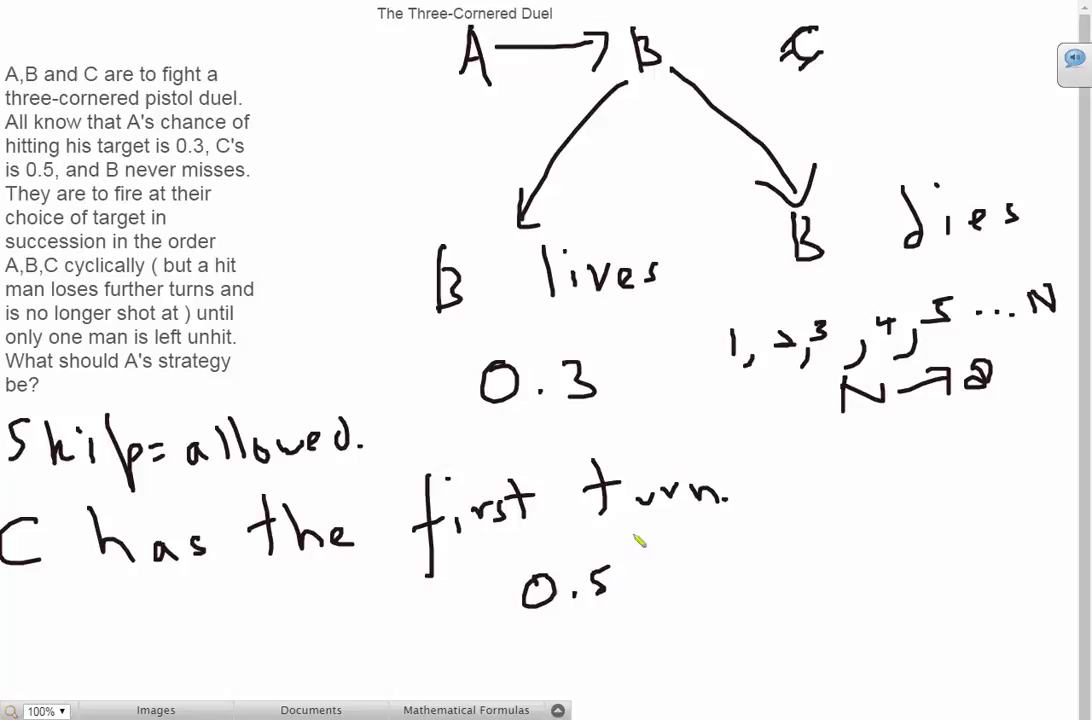
mouse_move(637, 540)
mouse_down()
mouse_move(640, 608)
mouse_move(632, 578)
mouse_move(713, 580)
mouse_up()
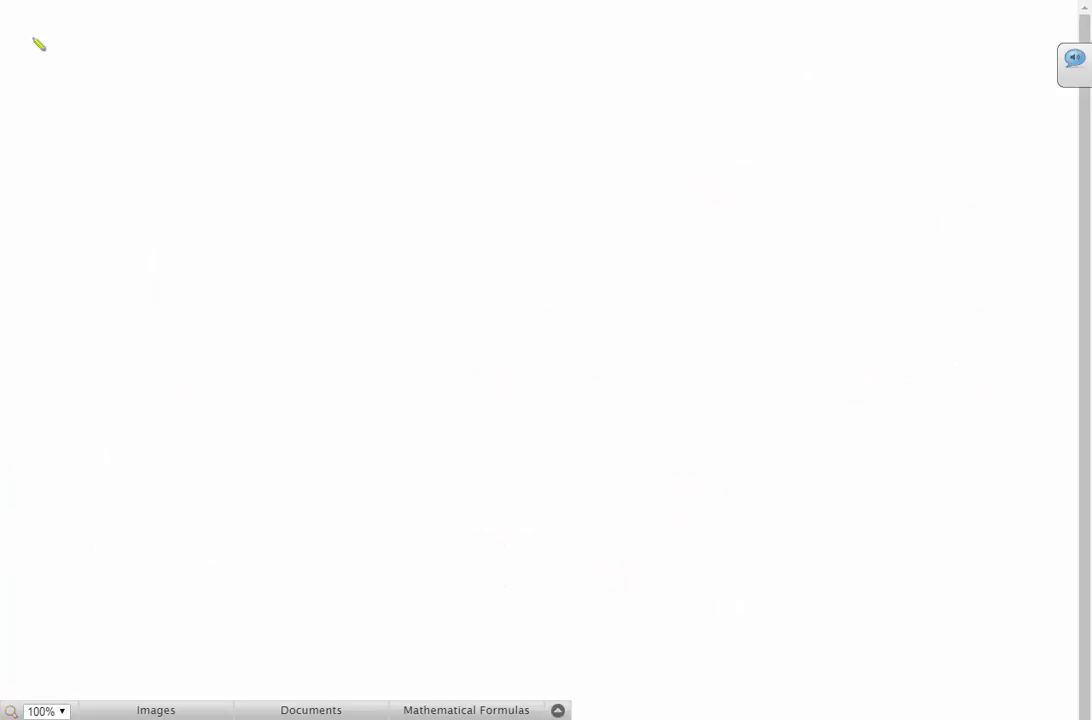
Write the first line's term 0.5(0.3)
drag(34, 20, 43, 68)
drag(150, 42, 210, 45)
click(241, 40)
drag(278, 21, 276, 22)
drag(296, 31, 320, 37)
drag(258, 12, 288, 58)
drag(340, 10, 350, 48)
Label line 2 and write the bracket (0.5×0.7)
drag(4, 118, 44, 157)
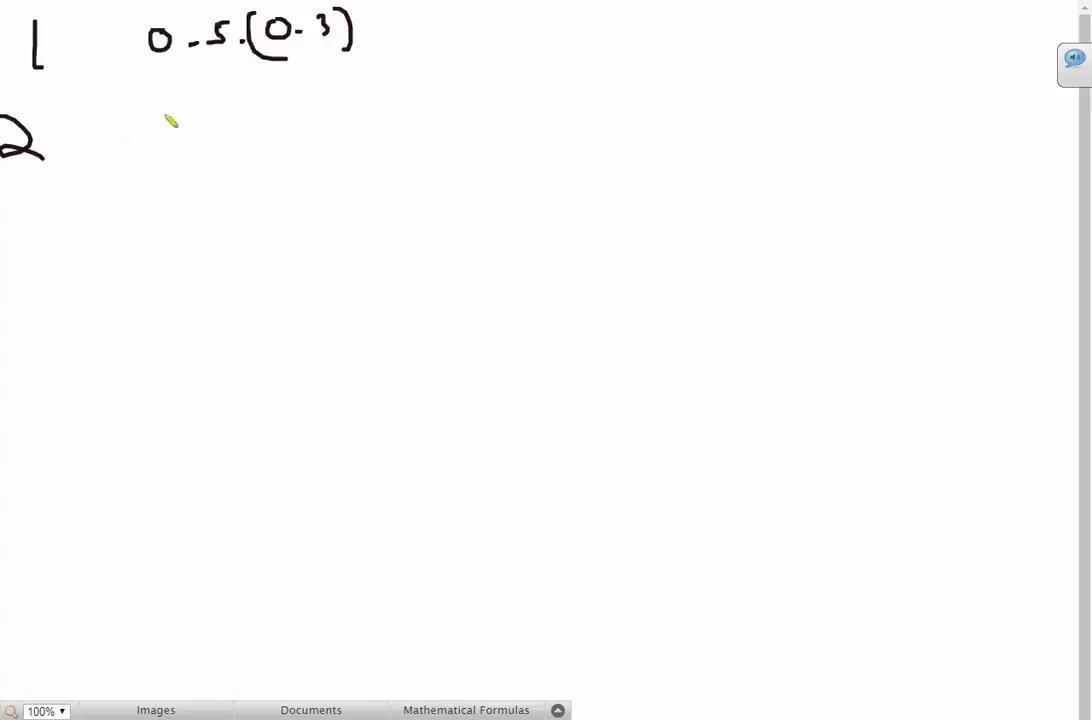
mouse_move(168, 106)
mouse_down()
mouse_move(224, 132)
mouse_move(241, 114)
mouse_move(224, 122)
mouse_move(350, 120)
mouse_up()
click(206, 129)
click(256, 118)
click(319, 111)
click(326, 90)
drag(156, 97, 151, 157)
drag(356, 71, 366, 125)
mouse_move(262, 104)
mouse_down()
mouse_move(249, 125)
mouse_move(264, 121)
mouse_up()
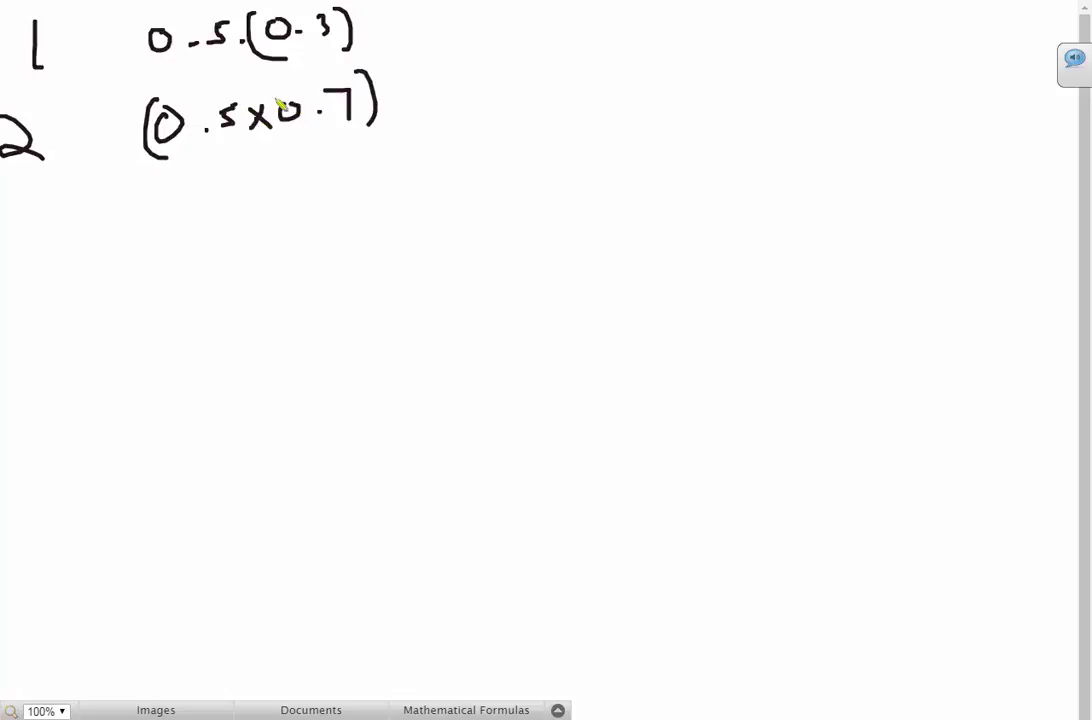
Multiply line 2 by a second bracket (0.5×0.3)
mouse_move(401, 95)
mouse_down()
mouse_move(422, 121)
mouse_move(401, 121)
mouse_up()
mouse_move(452, 67)
mouse_down()
mouse_move(463, 126)
mouse_move(542, 106)
mouse_move(538, 90)
mouse_move(584, 108)
mouse_up()
click(504, 111)
drag(584, 86, 566, 108)
mouse_move(628, 86)
mouse_down()
mouse_move(612, 98)
mouse_move(628, 86)
mouse_move(662, 93)
mouse_up()
click(646, 92)
drag(686, 62, 685, 110)
Label line 3 and add closing parentheses to labels 1) and 2)
drag(3, 217, 4, 242)
drag(58, 207, 62, 245)
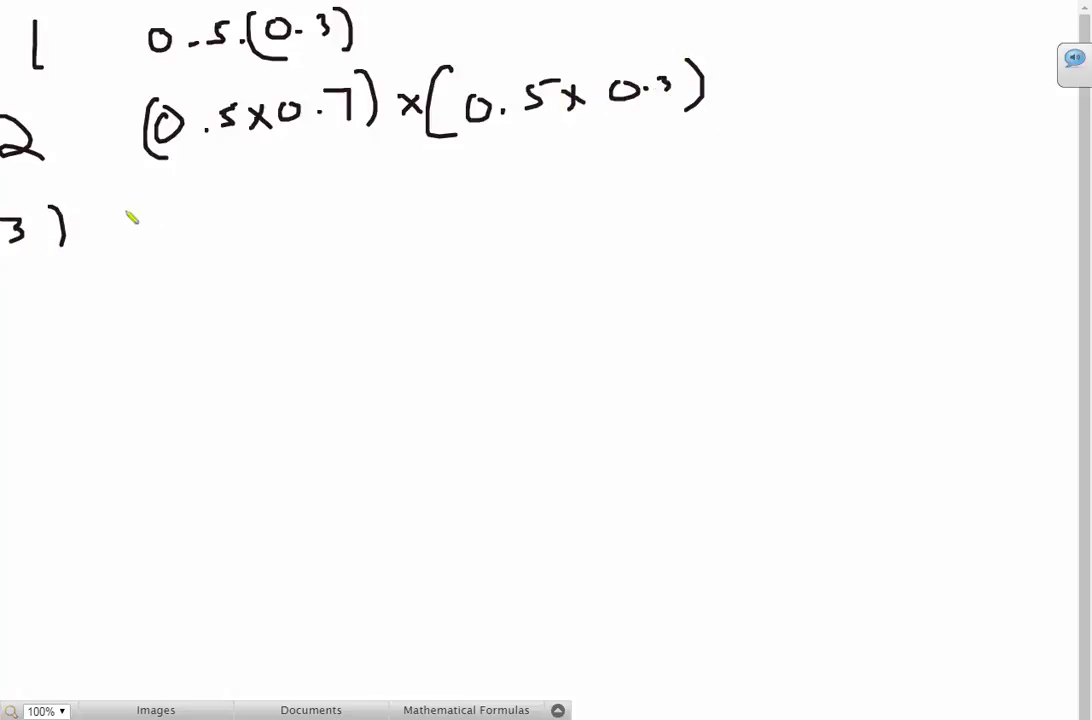
drag(55, 124, 58, 146)
drag(70, 44, 76, 82)
Start line 3 with the squared bracket (0.5×0.7)²
drag(196, 188, 232, 205)
click(223, 201)
mouse_move(246, 175)
mouse_down()
mouse_move(268, 170)
mouse_move(302, 212)
mouse_up()
drag(296, 174, 282, 218)
click(368, 190)
drag(352, 176, 412, 198)
mouse_move(192, 174)
mouse_down()
mouse_move(207, 251)
mouse_move(222, 251)
mouse_up()
drag(430, 168, 438, 205)
mouse_move(445, 146)
mouse_down()
mouse_move(372, 172)
mouse_move(476, 193)
mouse_up()
Finish line 3 by multiplying by (0.5×0.3)
drag(476, 172, 503, 194)
mouse_move(524, 140)
mouse_down()
mouse_move(542, 192)
mouse_move(606, 181)
mouse_up()
click(591, 178)
mouse_move(671, 152)
mouse_down()
mouse_move(646, 178)
mouse_move(675, 177)
mouse_up()
drag(703, 146, 780, 167)
click(724, 157)
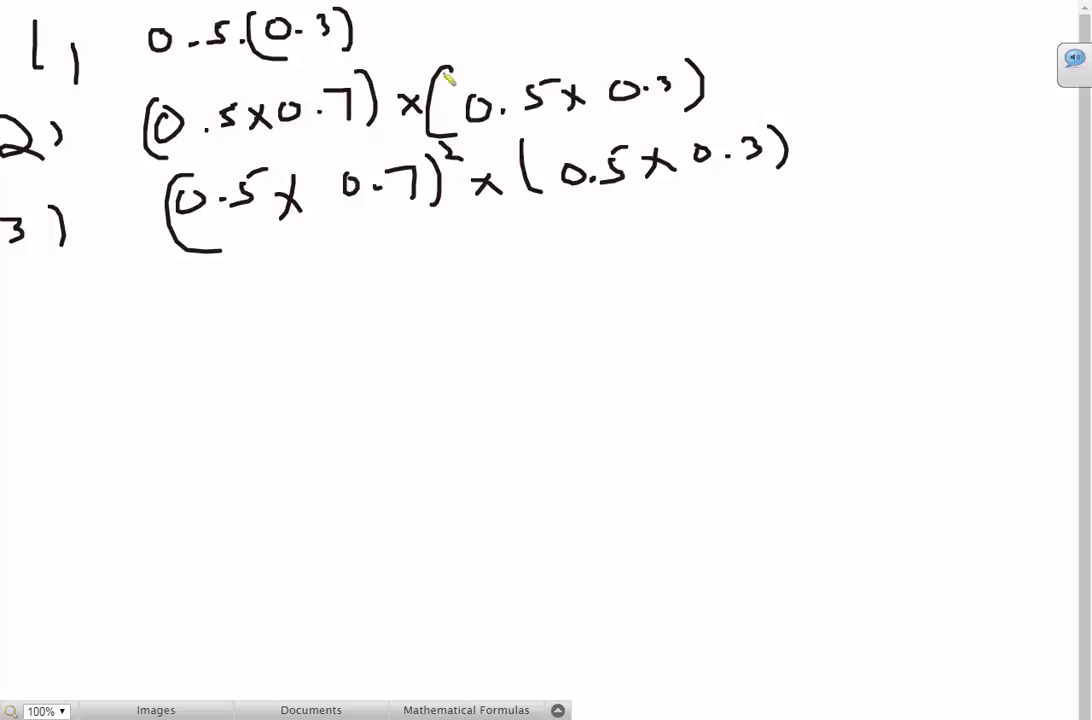
Begin the sum below the list with 0.5(0.3) +
mouse_move(157, 356)
mouse_down()
mouse_move(212, 370)
mouse_move(220, 352)
mouse_move(234, 372)
mouse_up()
click(189, 371)
mouse_move(272, 350)
mouse_down()
mouse_move(315, 352)
mouse_move(305, 366)
mouse_up()
click(292, 358)
drag(327, 337, 334, 370)
mouse_move(380, 330)
mouse_down()
mouse_move(383, 345)
mouse_move(400, 338)
mouse_up()
drag(429, 302, 424, 333)
Add the second term (0.5²)(0.7)(0.3)
drag(492, 315, 528, 324)
click(513, 324)
drag(563, 283, 600, 321)
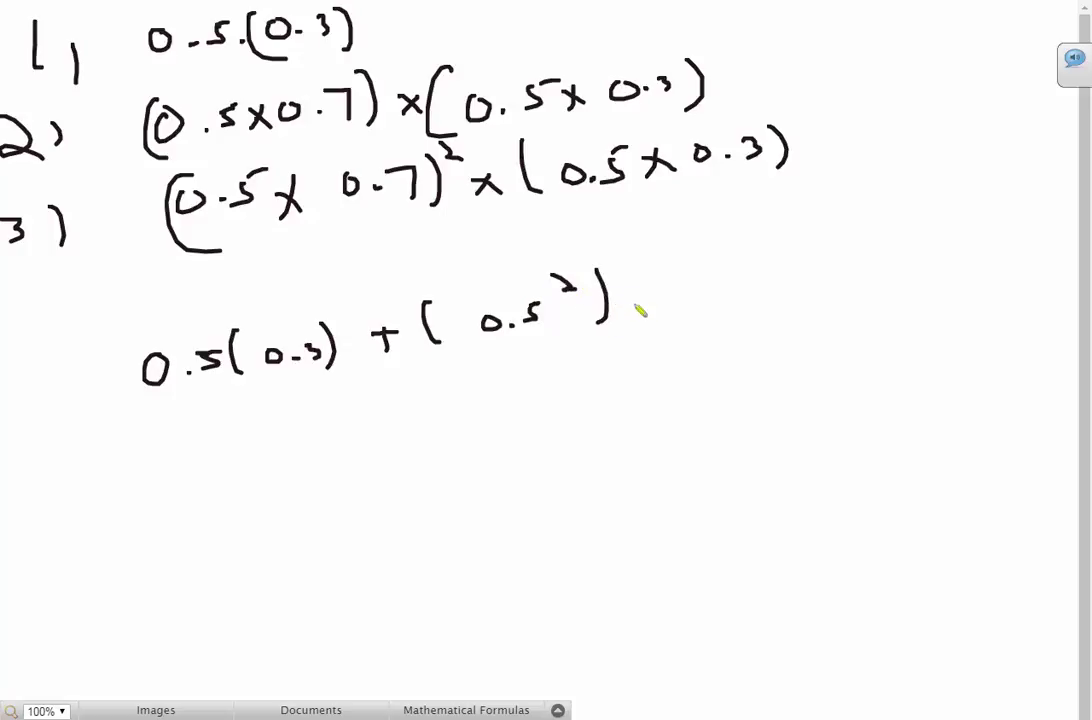
click(634, 307)
drag(660, 263, 666, 325)
mouse_move(700, 292)
mouse_down()
mouse_move(704, 302)
mouse_move(698, 292)
mouse_up()
click(731, 302)
mouse_move(744, 290)
mouse_down()
mouse_move(760, 290)
mouse_move(755, 312)
mouse_up()
drag(778, 265, 795, 305)
mouse_move(818, 264)
mouse_down()
mouse_move(810, 312)
mouse_move(832, 286)
mouse_move(874, 298)
mouse_up()
click(852, 293)
drag(895, 246, 902, 314)
On a new line, write + (0.5³)(0.7²)
mouse_move(396, 424)
mouse_down()
mouse_move(397, 457)
mouse_move(410, 443)
mouse_up()
drag(450, 398, 451, 460)
mouse_move(510, 425)
mouse_down()
mouse_move(568, 430)
mouse_move(553, 440)
mouse_up()
click(530, 441)
mouse_move(577, 373)
mouse_down()
mouse_move(598, 380)
mouse_move(622, 440)
mouse_up()
drag(652, 396, 648, 420)
drag(680, 404, 740, 421)
click(704, 412)
drag(750, 356, 768, 365)
drag(778, 348, 766, 412)
mouse_move(580, 372)
mouse_down()
mouse_move(595, 378)
mouse_move(585, 398)
mouse_up()
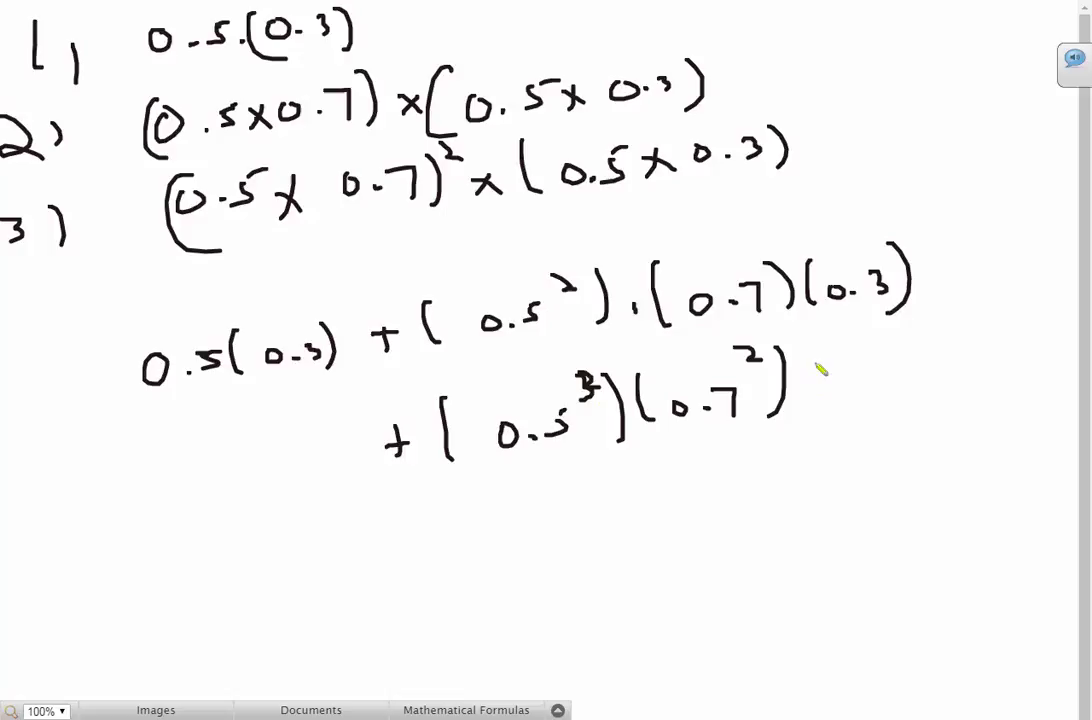
Begin the (0.3 factor of the third term
drag(818, 358, 812, 404)
drag(880, 370, 929, 396)
click(905, 385)
click(929, 367)
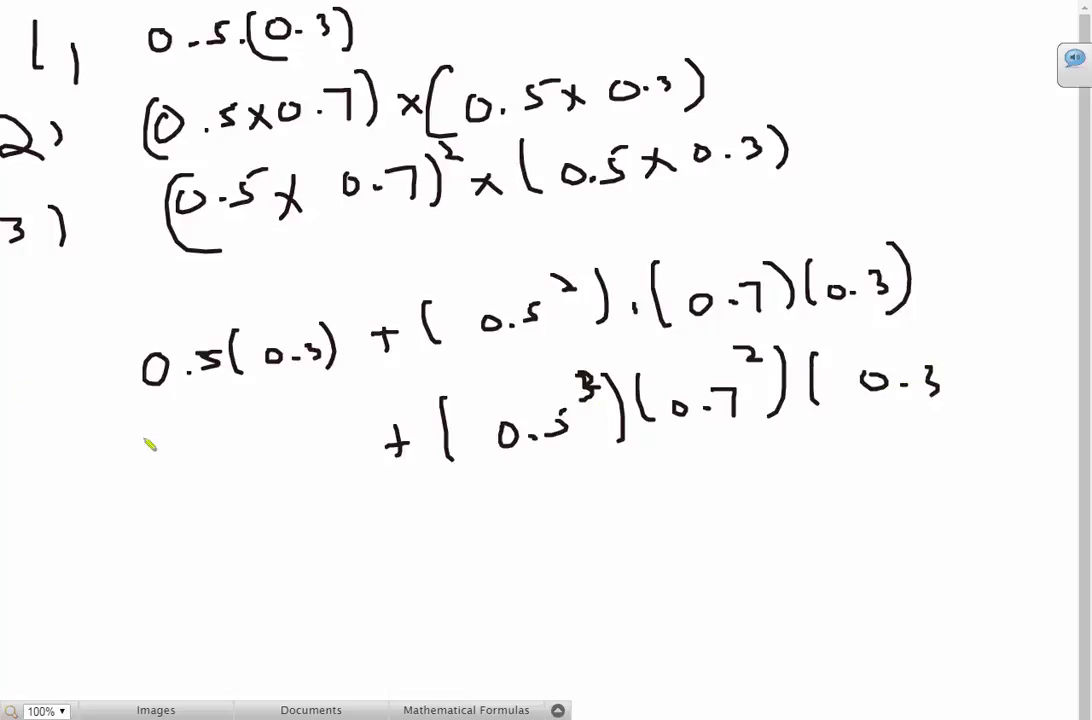
Bracket 0.5(0.3), then start a new line with (0.5×0.3)[1 +
drag(128, 350, 136, 420)
drag(337, 301, 335, 387)
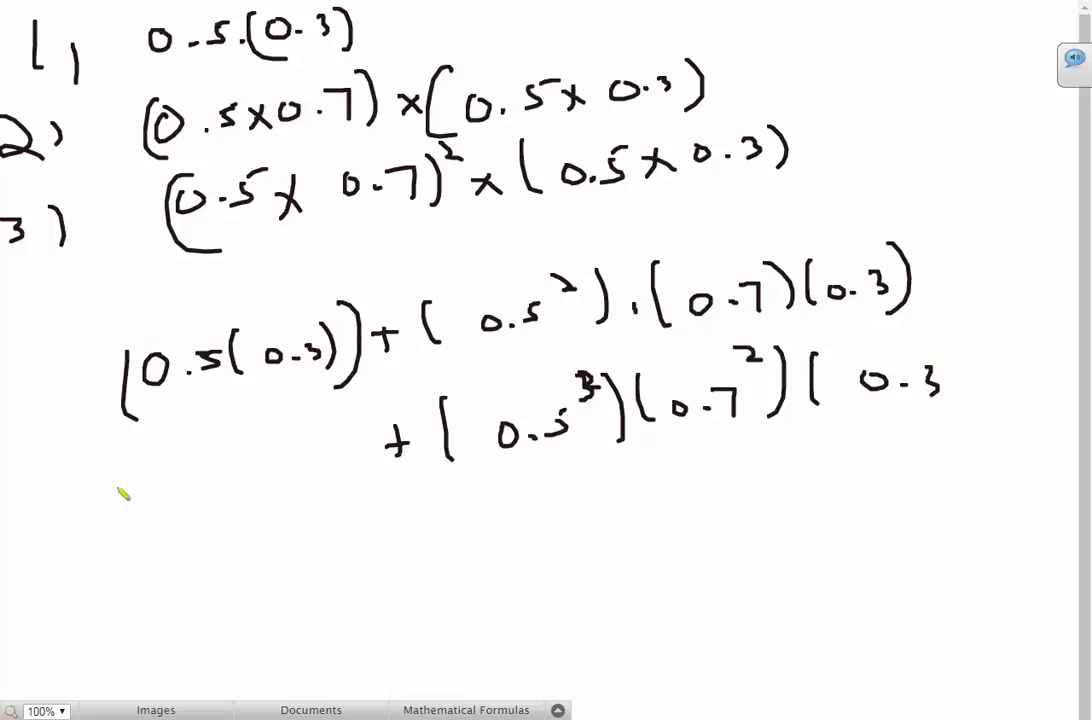
drag(145, 518, 143, 522)
click(190, 537)
drag(228, 515, 205, 536)
drag(102, 516, 95, 573)
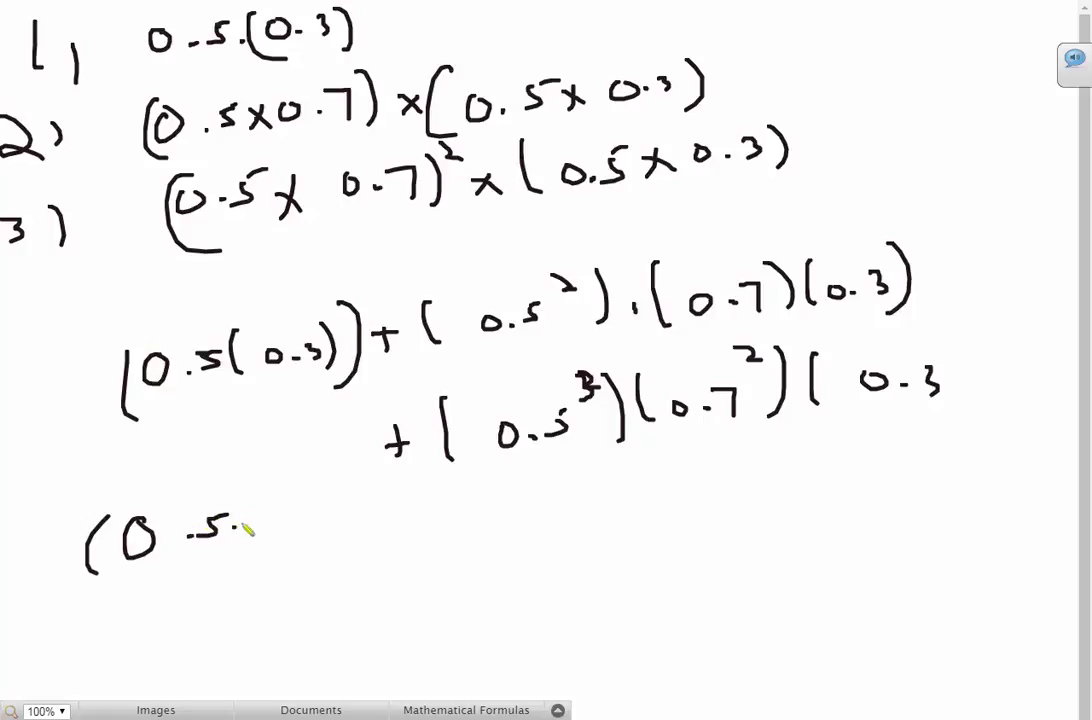
mouse_move(228, 522)
mouse_down()
mouse_move(252, 540)
mouse_move(283, 518)
mouse_move(366, 544)
mouse_up()
click(313, 524)
drag(416, 498, 417, 570)
mouse_move(447, 502)
mouse_down()
mouse_move(448, 540)
mouse_move(525, 514)
mouse_move(504, 530)
mouse_up()
Add the term (0.5)(0.7) inside the square bracket
drag(590, 486, 588, 489)
click(621, 500)
drag(659, 484, 642, 505)
drag(578, 478, 578, 511)
mouse_move(662, 452)
mouse_down()
mouse_move(697, 512)
mouse_move(712, 510)
mouse_up()
drag(766, 474, 818, 492)
click(791, 486)
drag(837, 442, 845, 496)
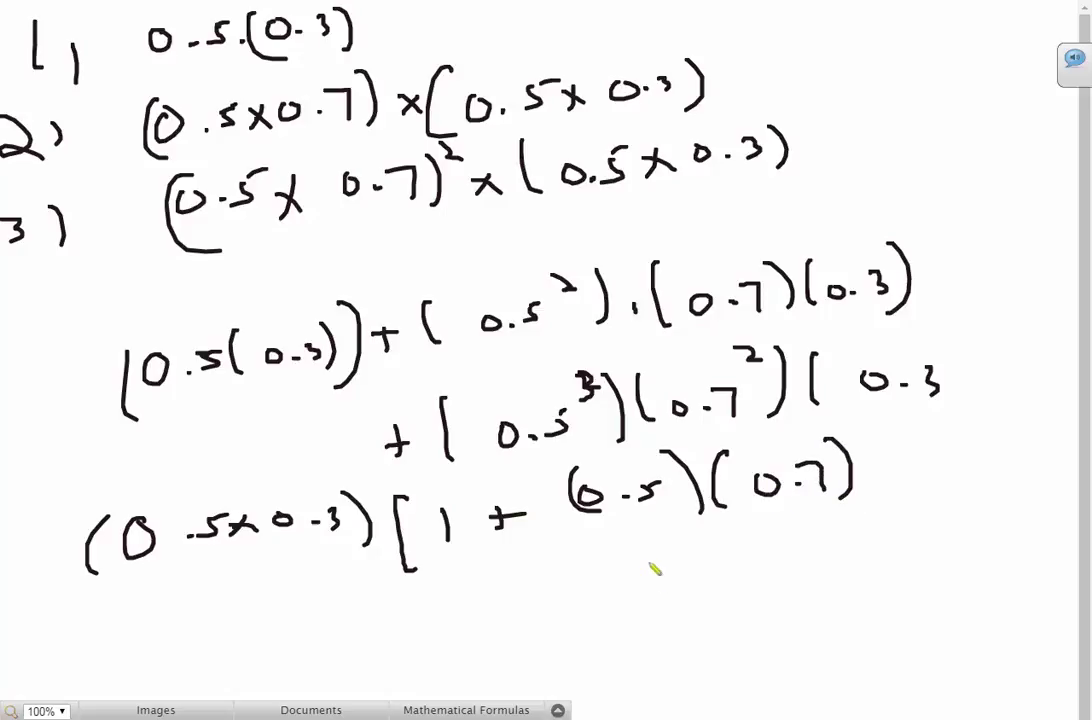
Continue the series with + 0.5²×0.7² … and close the square bracket
drag(641, 577, 664, 575)
drag(652, 563, 652, 592)
drag(712, 545, 714, 547)
click(752, 561)
mouse_move(790, 536)
mouse_down()
mouse_move(774, 564)
mouse_move(822, 531)
mouse_move(866, 553)
mouse_move(842, 556)
mouse_move(893, 534)
mouse_up()
click(918, 542)
drag(926, 535, 970, 540)
click(995, 535)
click(1008, 535)
click(1021, 535)
mouse_move(1020, 484)
mouse_down()
mouse_move(1060, 522)
mouse_move(1056, 572)
mouse_up()
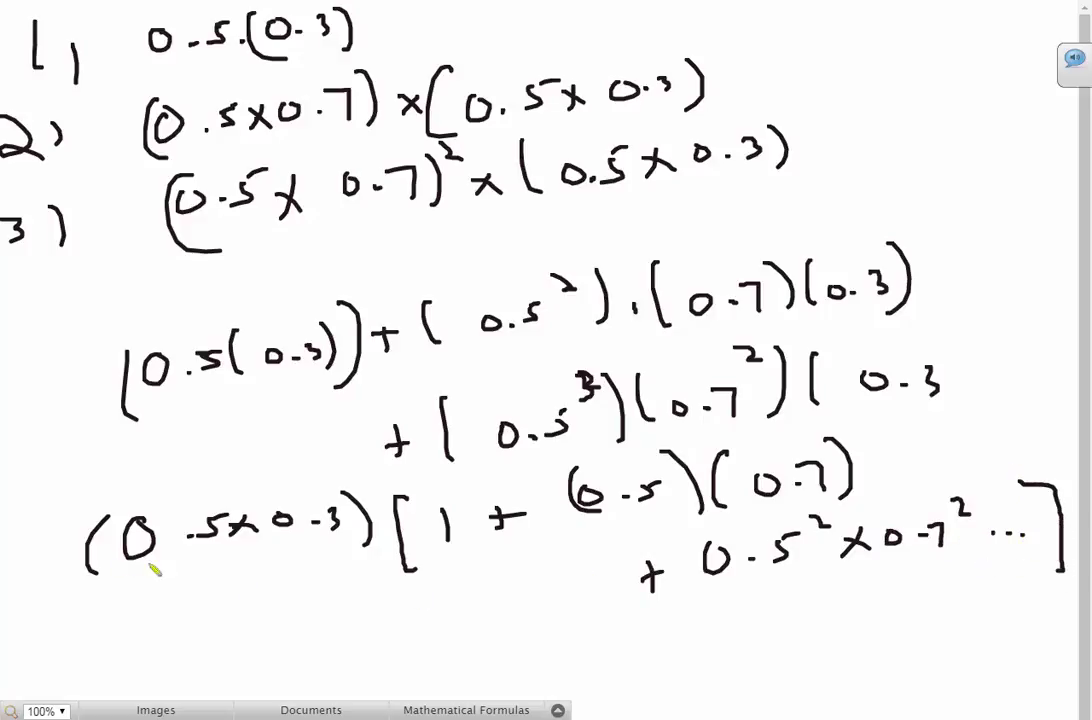
Write = 3/13 beneath the factored series
mouse_move(323, 621)
mouse_down()
mouse_move(359, 619)
mouse_move(360, 636)
mouse_up()
mouse_move(417, 597)
mouse_down()
mouse_move(419, 620)
mouse_move(553, 610)
mouse_up()
drag(430, 642, 425, 668)
mouse_move(462, 644)
mouse_down()
mouse_move(492, 648)
mouse_move(470, 666)
mouse_up()
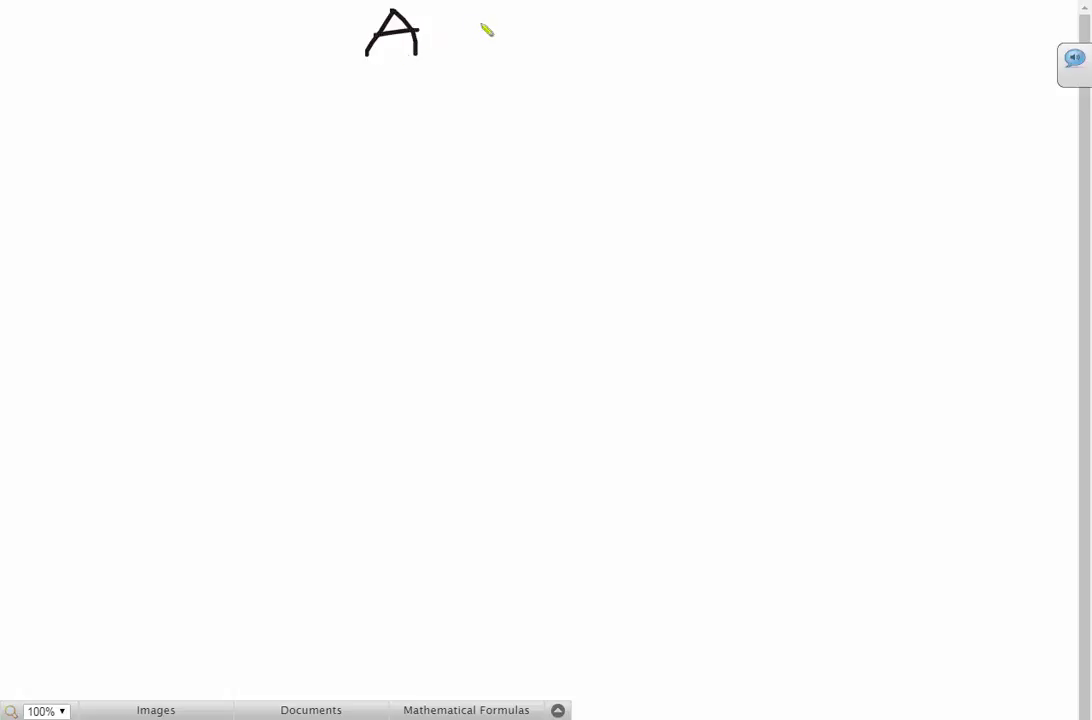
Write the heading 'A shoots B' and begin the second case with an A below it
mouse_move(487, 31)
mouse_down()
mouse_move(517, 46)
mouse_move(553, 39)
mouse_move(600, 51)
mouse_move(595, 35)
mouse_move(626, 49)
mouse_move(703, 25)
mouse_up()
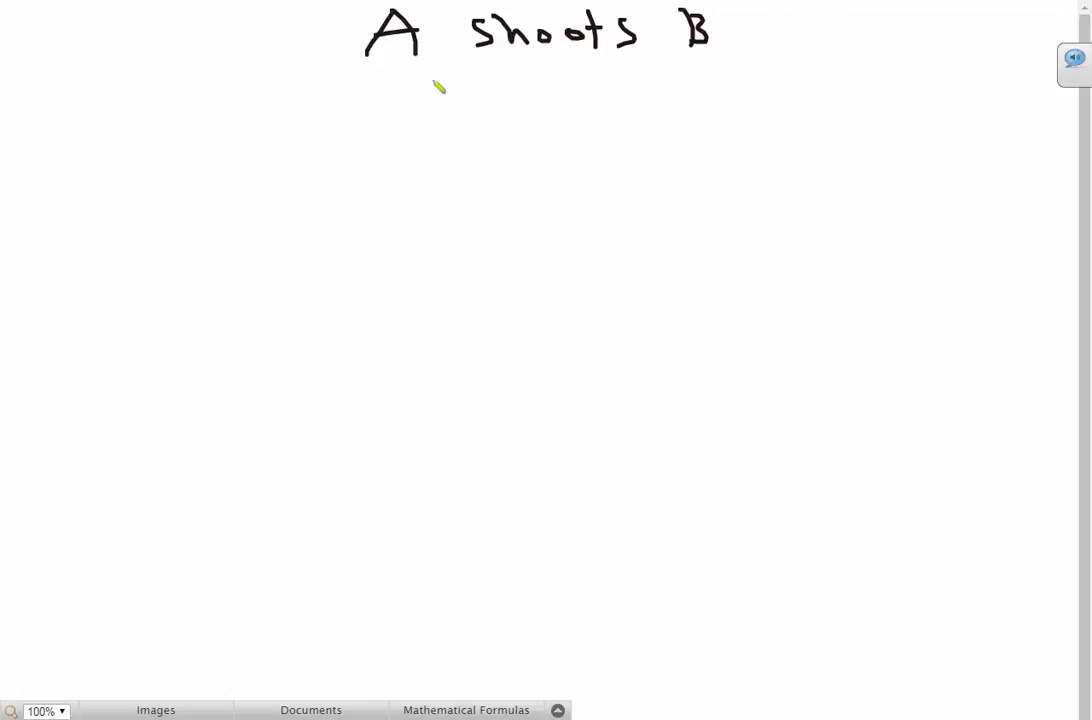
mouse_move(18, 56)
mouse_down()
mouse_move(7, 58)
mouse_move(7, 41)
mouse_move(28, 44)
mouse_up()
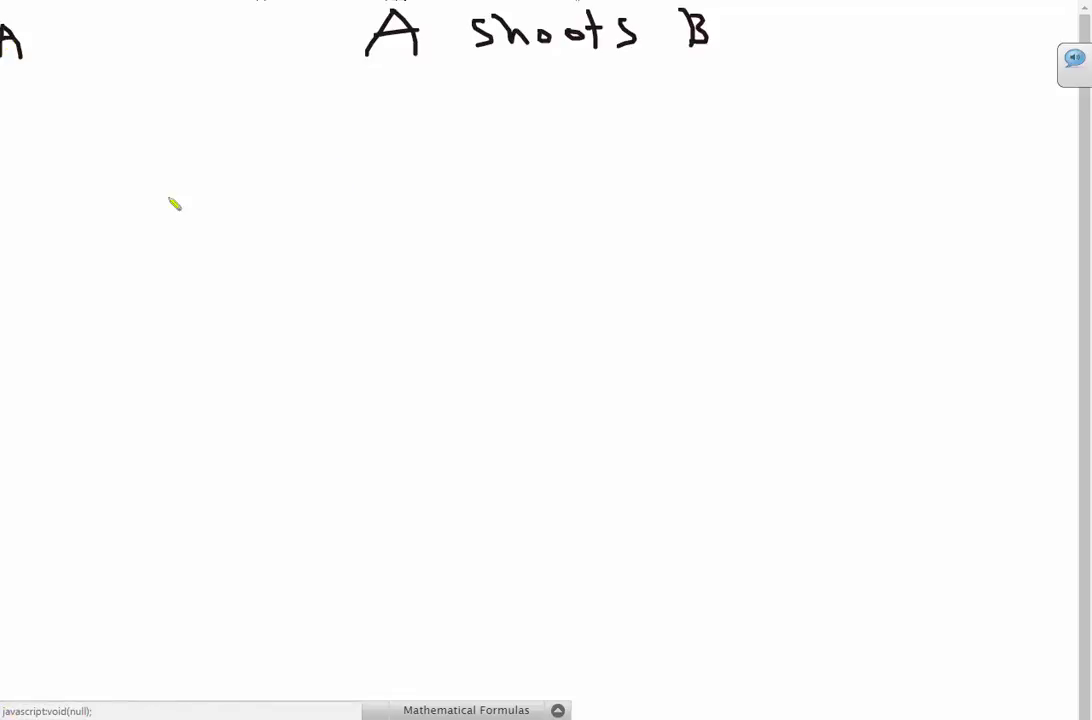
click(22, 175)
drag(22, 178, 13, 247)
mouse_move(22, 180)
mouse_down()
mouse_move(40, 243)
mouse_move(37, 216)
mouse_move(110, 202)
mouse_move(168, 214)
mouse_move(202, 212)
mouse_move(228, 193)
mouse_move(317, 205)
mouse_move(336, 180)
mouse_move(388, 196)
mouse_move(419, 178)
mouse_move(452, 194)
mouse_up()
click(124, 204)
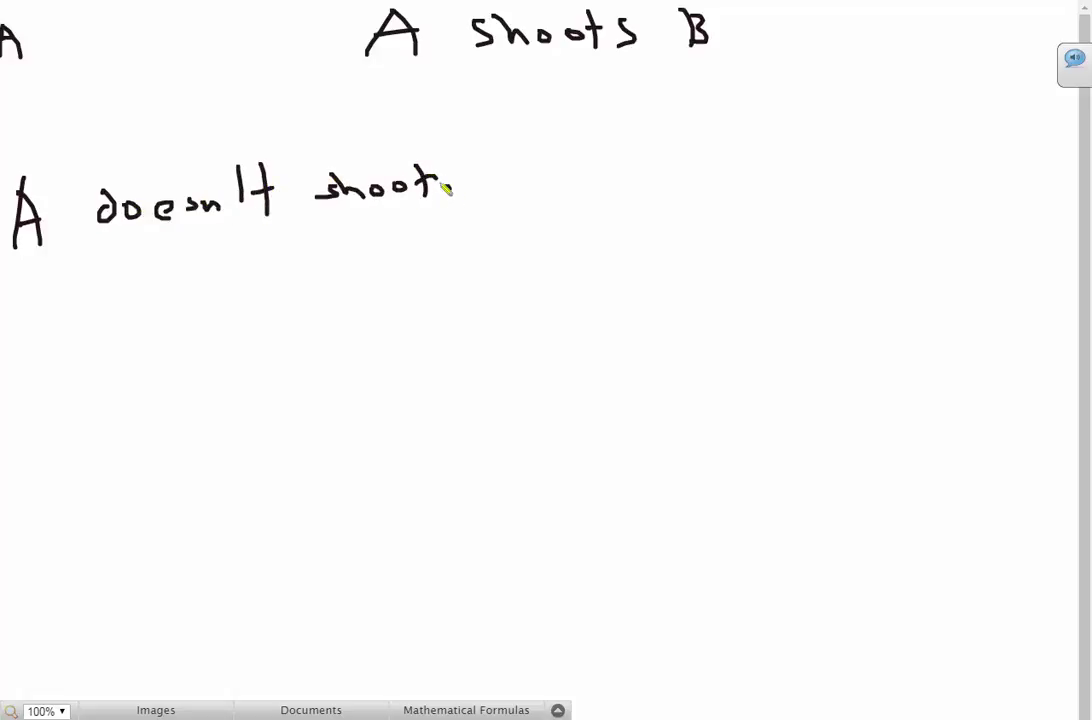
Add the full stop to 'A shoots B.' and write 0.3 beneath it
click(716, 42)
mouse_move(630, 70)
mouse_down()
mouse_move(624, 110)
mouse_move(630, 72)
mouse_move(708, 98)
mouse_up()
click(681, 97)
click(745, 93)
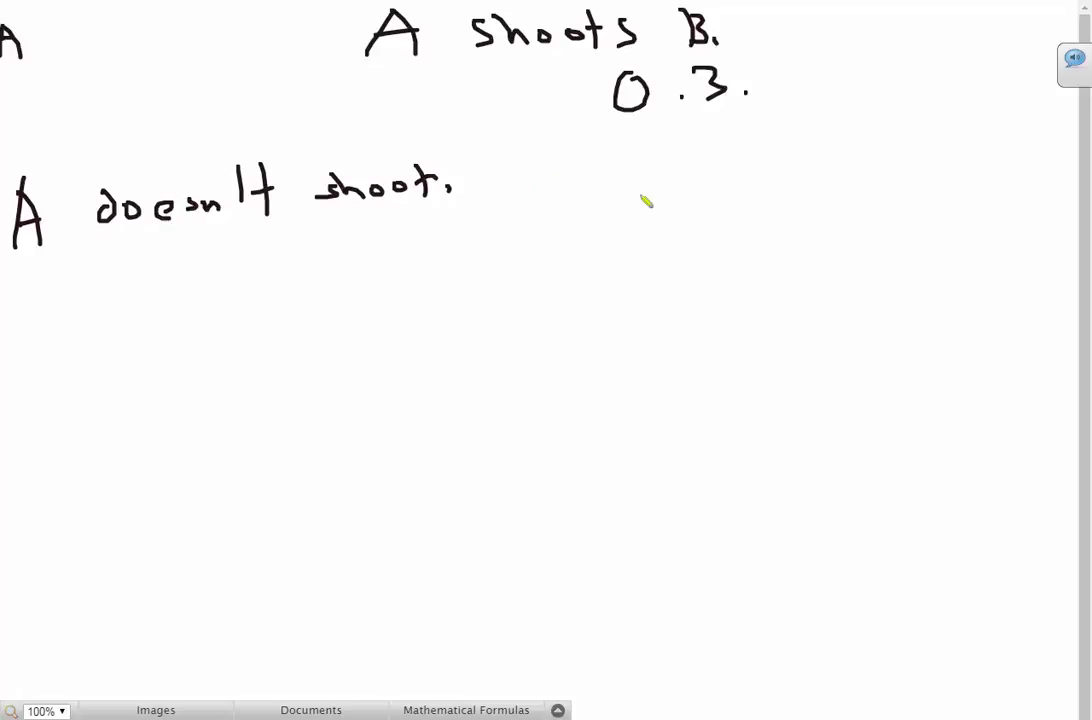
Write 0.3(3/13) + on the right side of the board
mouse_move(546, 236)
mouse_down()
mouse_move(565, 262)
mouse_move(645, 247)
mouse_up()
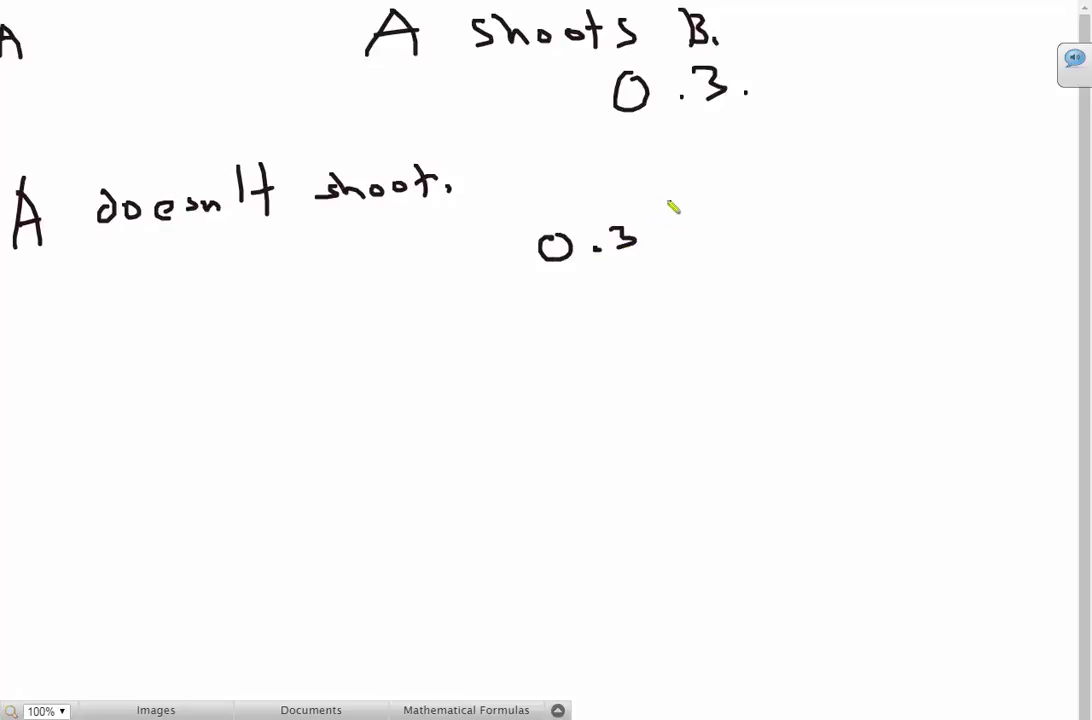
drag(670, 200, 660, 322)
mouse_move(692, 227)
mouse_down()
mouse_move(700, 248)
mouse_move(763, 243)
mouse_up()
mouse_move(702, 276)
mouse_down()
mouse_move(705, 295)
mouse_move(741, 295)
mouse_up()
drag(770, 200, 794, 304)
mouse_move(836, 220)
mouse_down()
mouse_move(838, 241)
mouse_move(871, 216)
mouse_up()
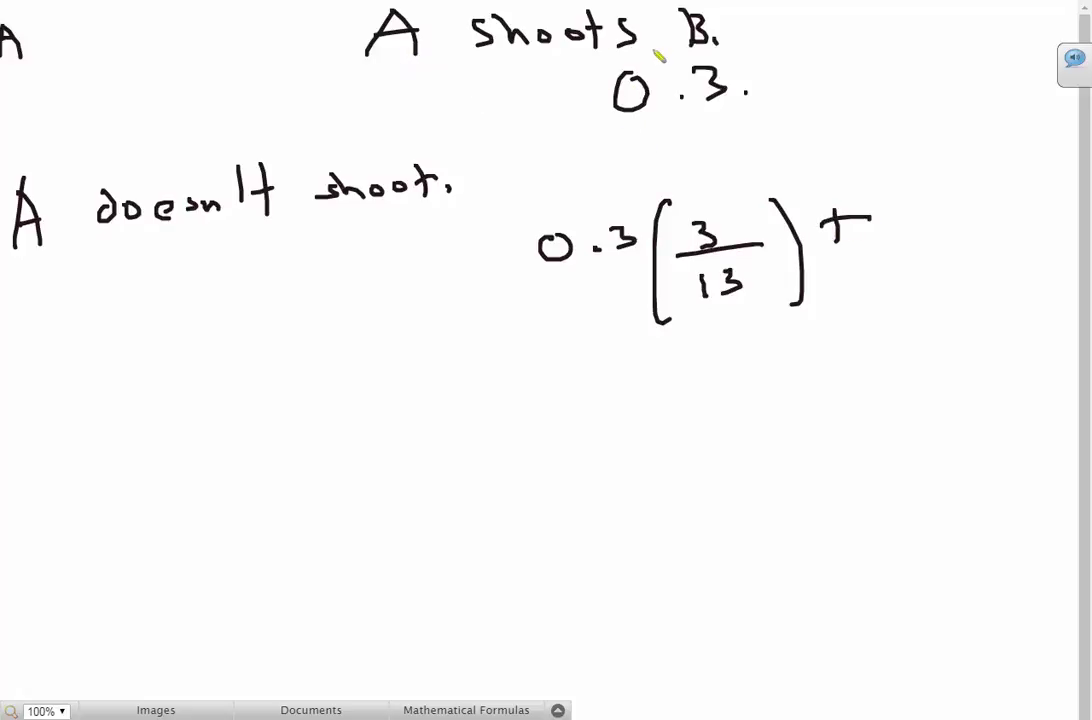
Add the second term (0.7×0.3) after the plus sign
drag(906, 183, 896, 250)
drag(940, 216, 993, 242)
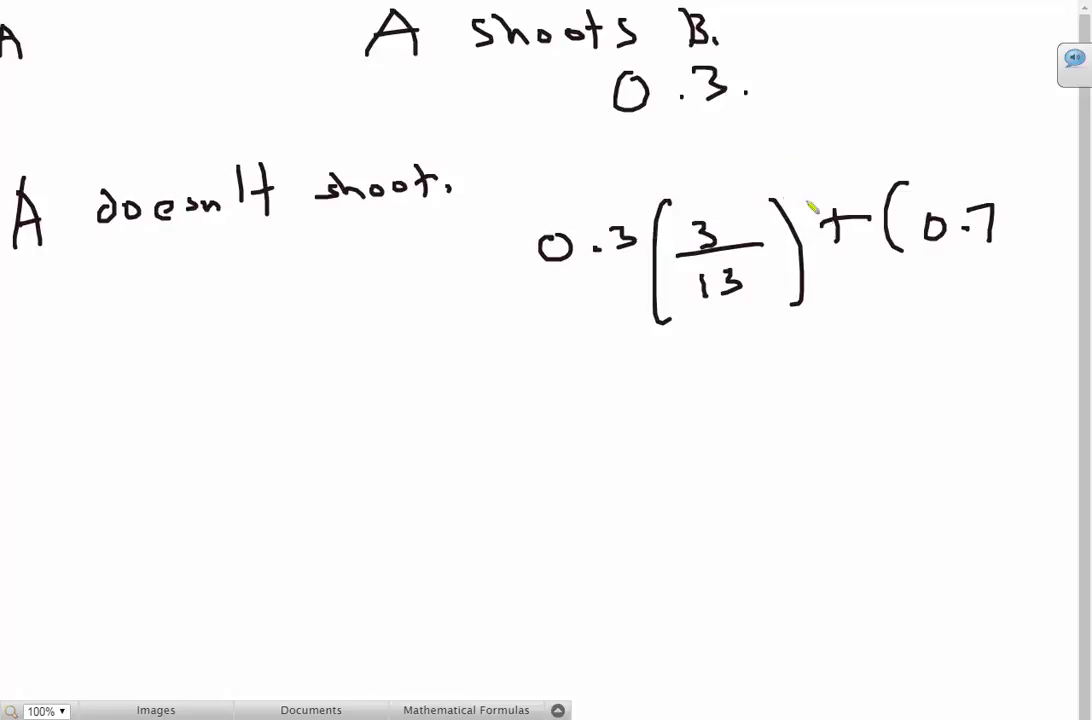
drag(1000, 214, 1022, 241)
mouse_move(1022, 214)
mouse_down()
mouse_move(1000, 241)
mouse_move(1038, 218)
mouse_move(1070, 230)
mouse_up()
click(1055, 224)
click(1066, 222)
drag(1068, 183, 1073, 244)
Write = 0.279 below the expression
mouse_move(562, 406)
mouse_down()
mouse_move(585, 403)
mouse_move(588, 417)
mouse_up()
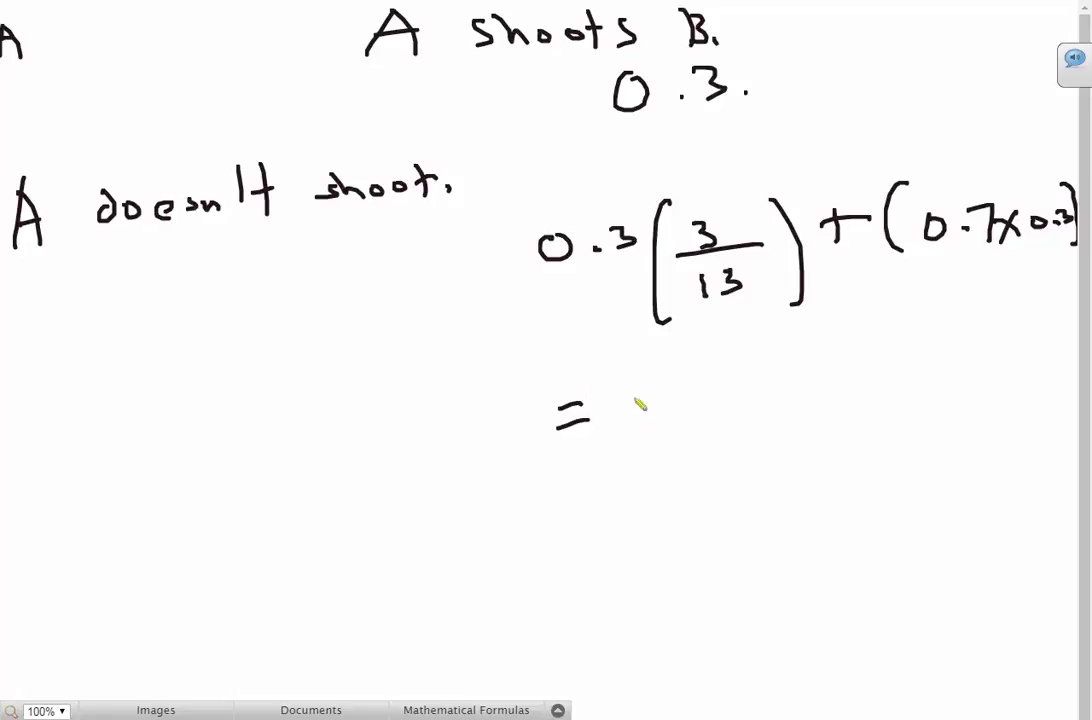
drag(641, 396, 748, 406)
click(689, 407)
drag(758, 381, 778, 407)
drag(818, 368, 820, 404)
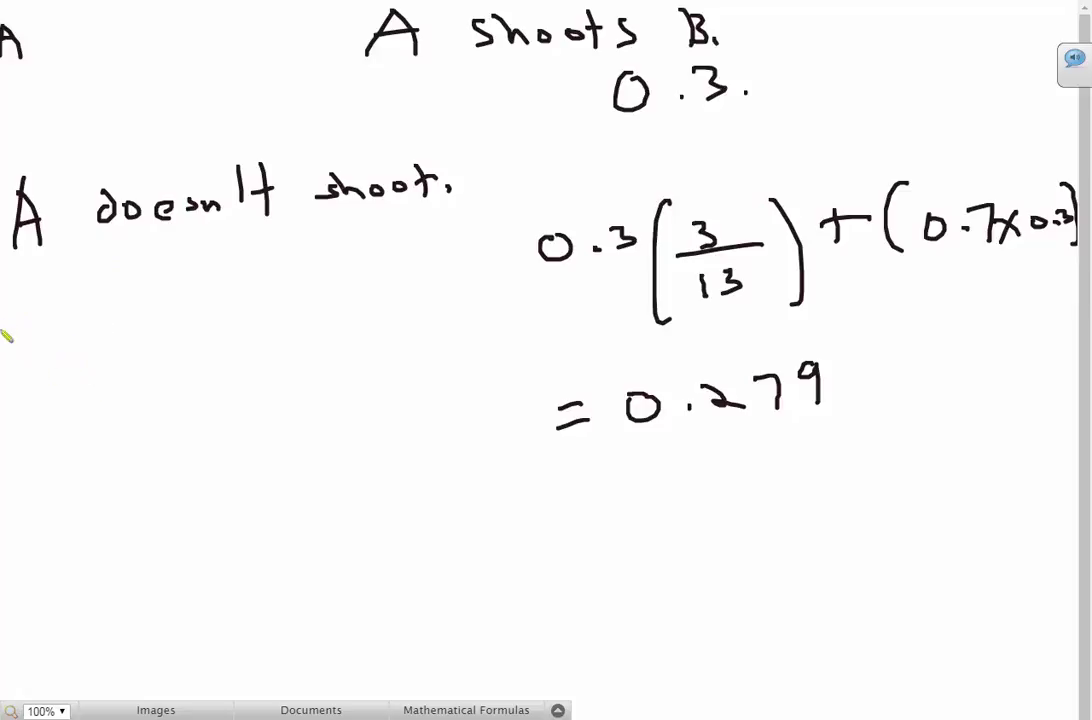
Label the results P(A wins) = 0.3 and P(A wins) = 0.279
mouse_move(3, 322)
mouse_down()
mouse_move(3, 388)
mouse_move(27, 388)
mouse_move(30, 350)
mouse_up()
drag(75, 320, 70, 394)
mouse_move(103, 332)
mouse_down()
mouse_move(113, 376)
mouse_move(250, 350)
mouse_move(251, 312)
mouse_move(306, 343)
mouse_up()
mouse_move(336, 325)
mouse_down()
mouse_move(376, 333)
mouse_move(366, 345)
mouse_up()
click(355, 340)
mouse_move(342, 426)
mouse_down()
mouse_move(345, 459)
mouse_move(352, 434)
mouse_move(381, 429)
mouse_move(399, 430)
mouse_move(401, 449)
mouse_move(551, 429)
mouse_up()
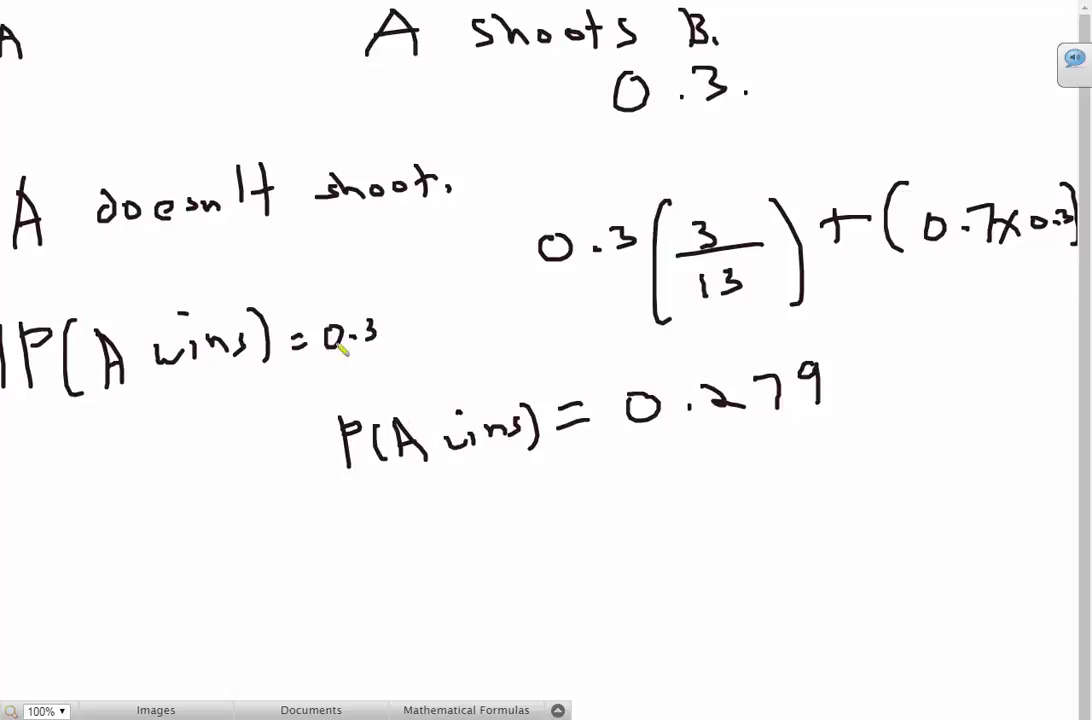
Tick the 0.3 result twice and draw an arrow down to 0.3(3/13)
drag(389, 299, 455, 280)
drag(388, 322, 478, 285)
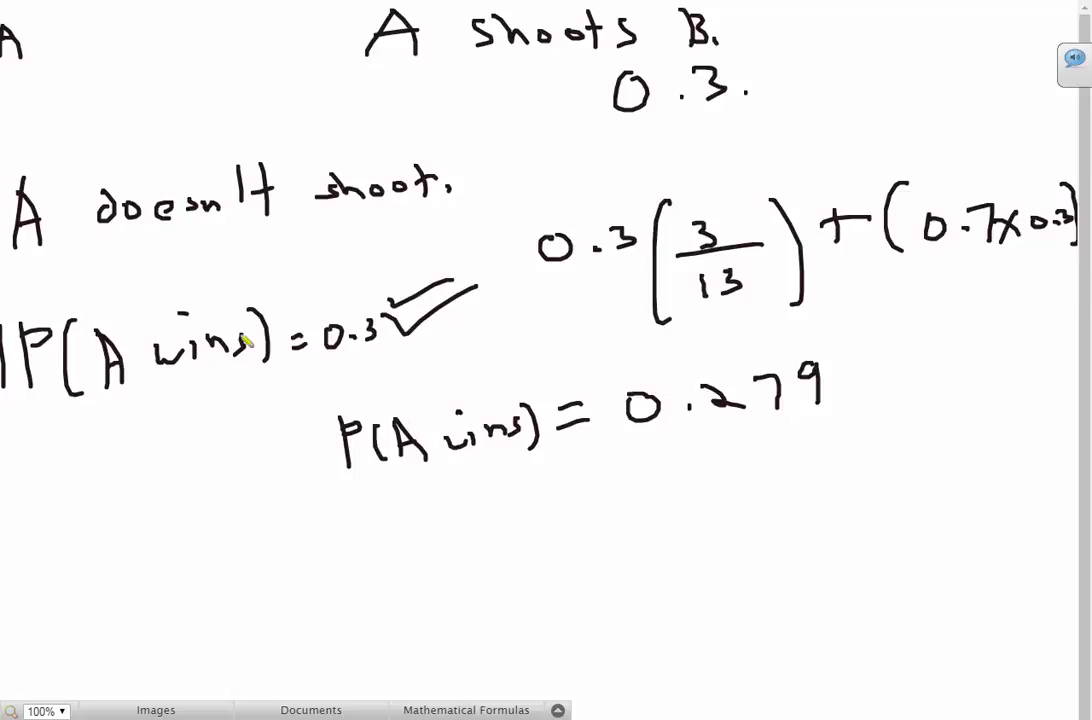
drag(733, 120, 730, 186)
drag(703, 150, 757, 167)
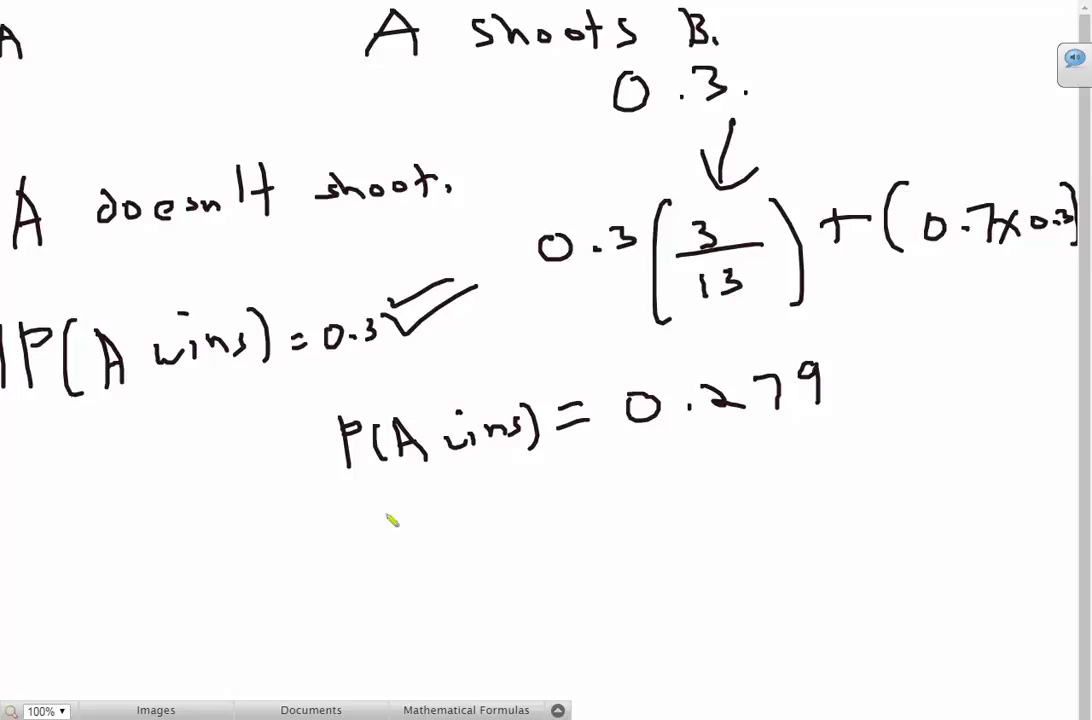
Write 'C had the first shot.' at the bottom, then clear the whiteboard
drag(68, 548, 72, 588)
mouse_move(130, 527)
mouse_down()
mouse_move(143, 578)
mouse_move(295, 556)
mouse_move(383, 560)
mouse_move(500, 522)
mouse_move(585, 520)
mouse_move(590, 545)
mouse_move(592, 522)
mouse_move(606, 530)
mouse_up()
mouse_move(648, 517)
mouse_down()
mouse_move(690, 540)
mouse_move(738, 535)
mouse_move(768, 505)
mouse_move(763, 514)
mouse_up()
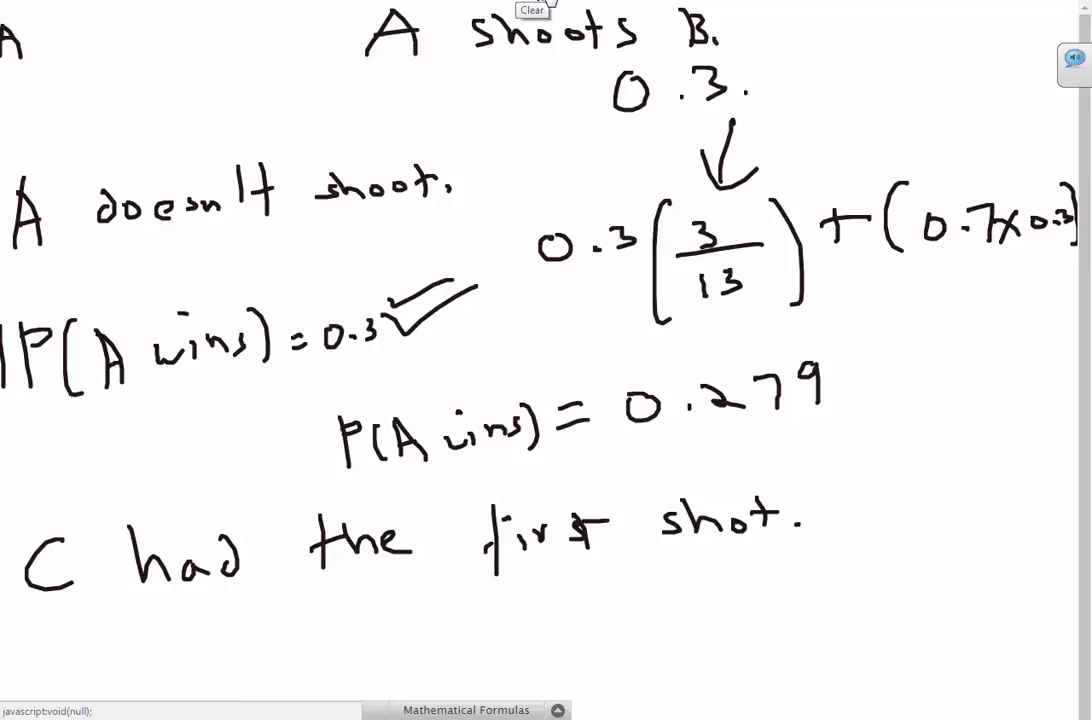
click(549, 5)
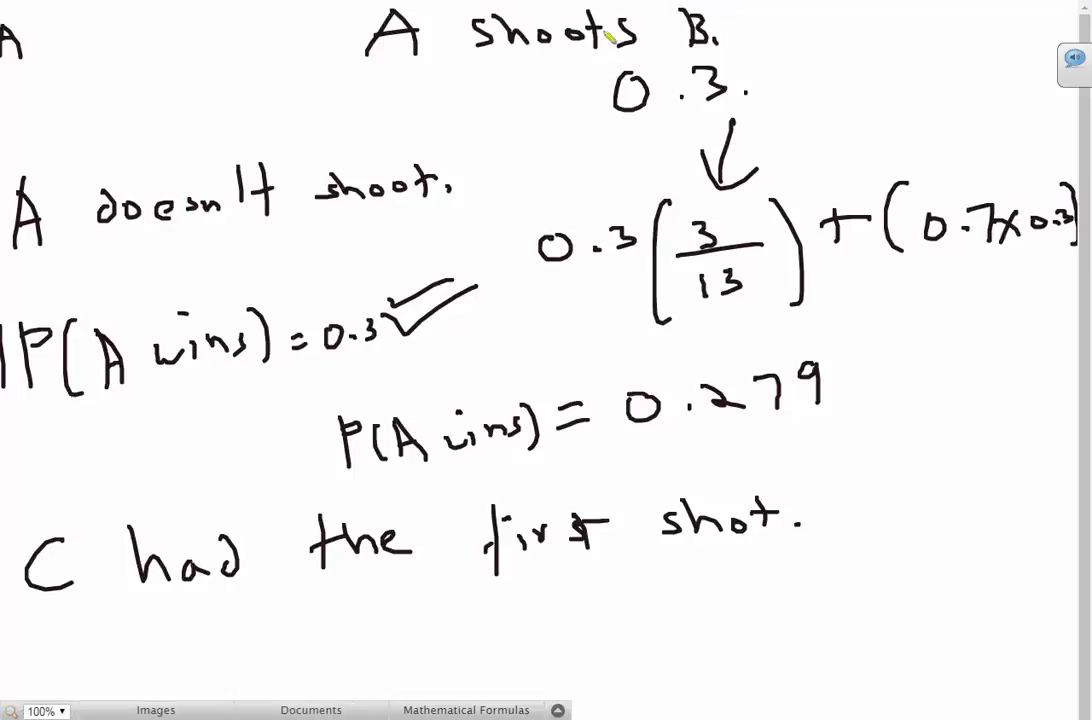